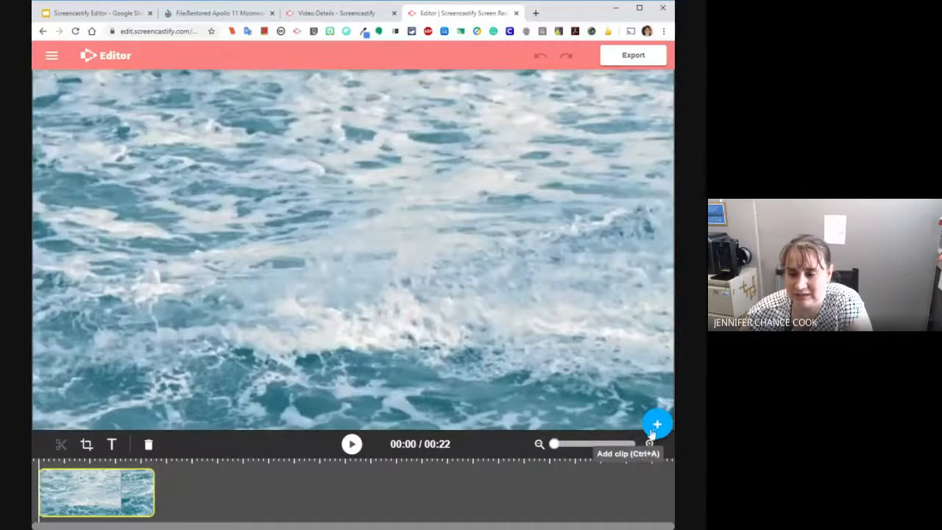
Step: Upload a second video clip from the computer and add it to the timeline after the ocean clip
left_click(658, 429)
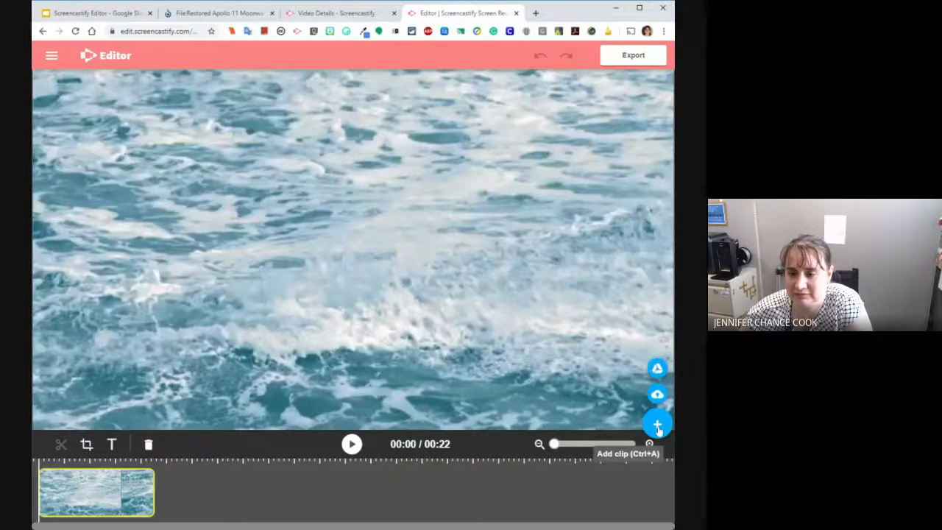
left_click(657, 403)
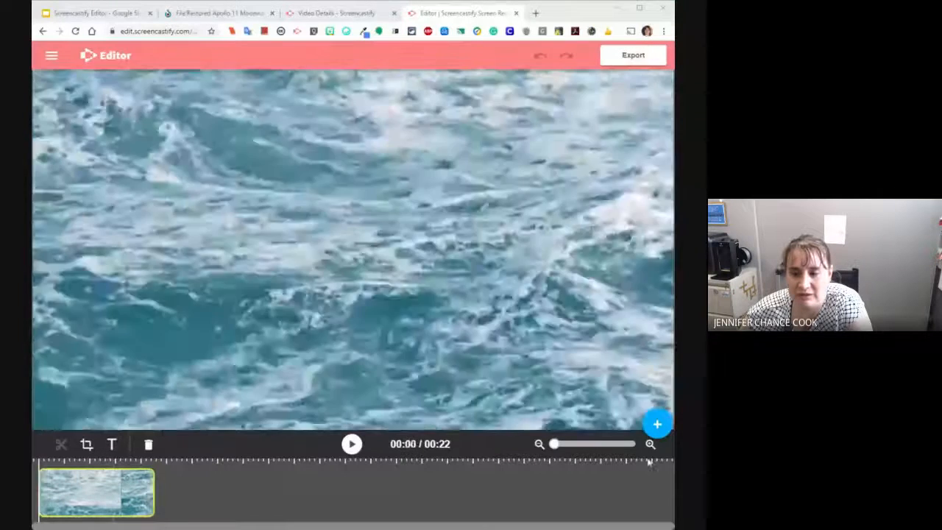
left_click(659, 427)
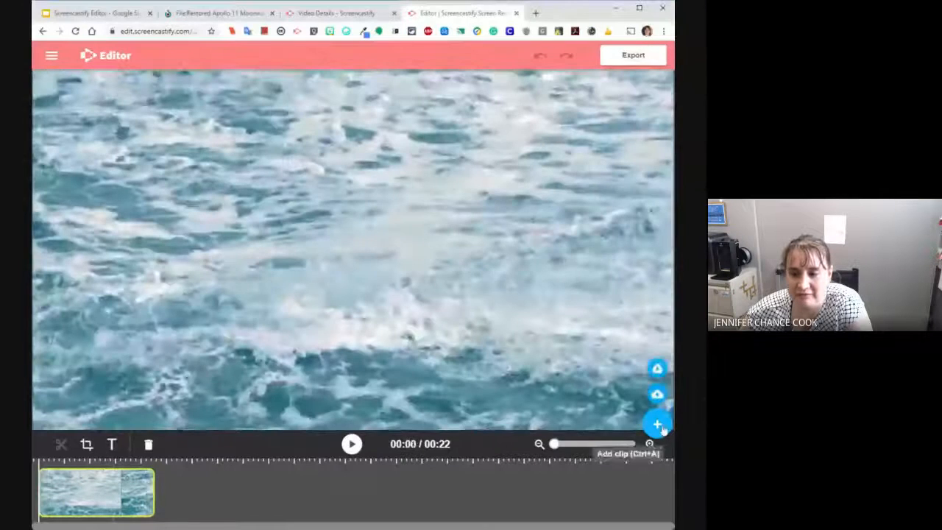
left_click(657, 396)
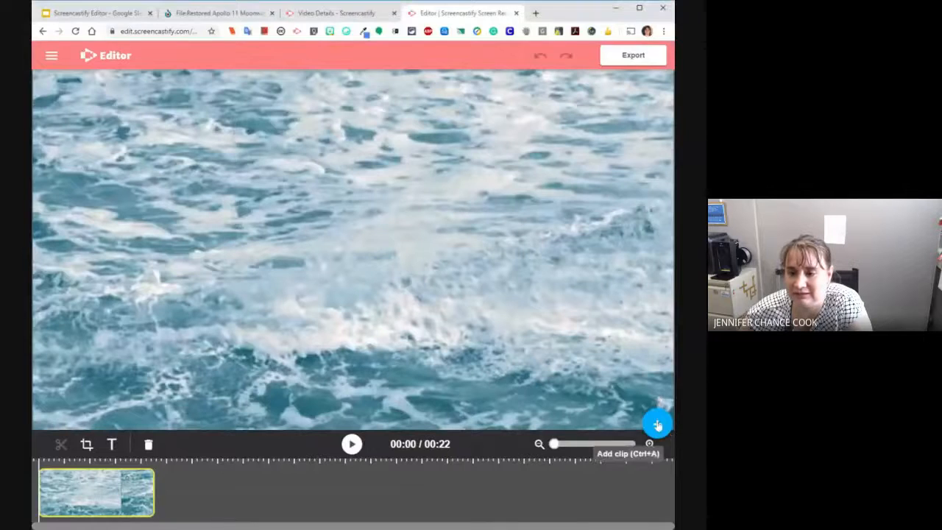
left_click(657, 424)
left_click(657, 394)
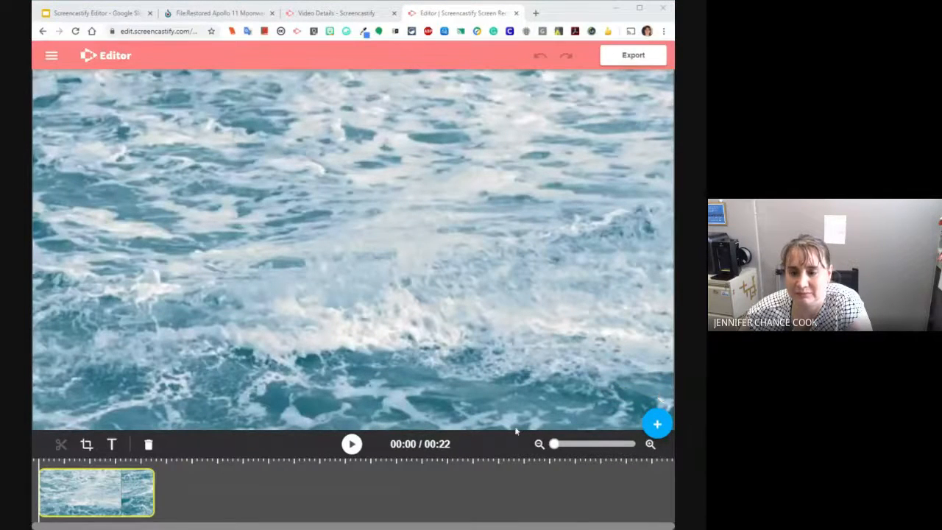
left_click(657, 425)
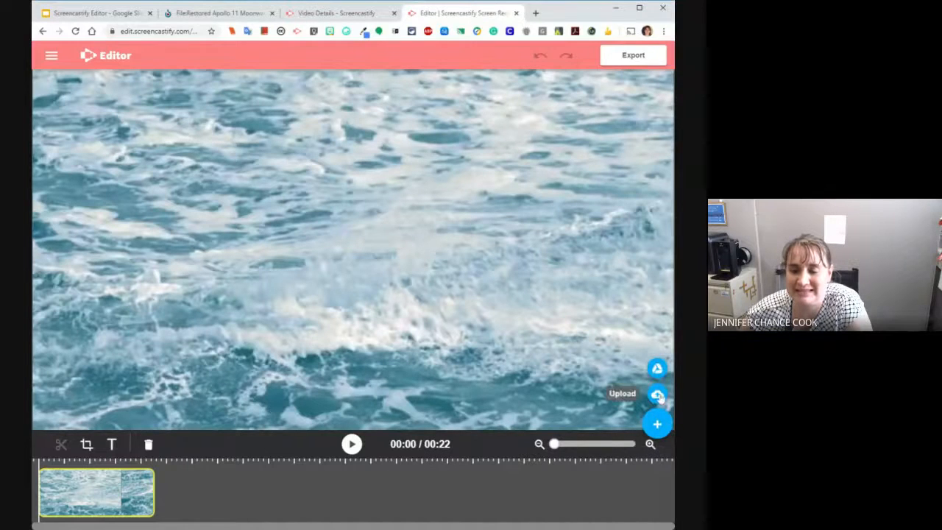
left_click(657, 394)
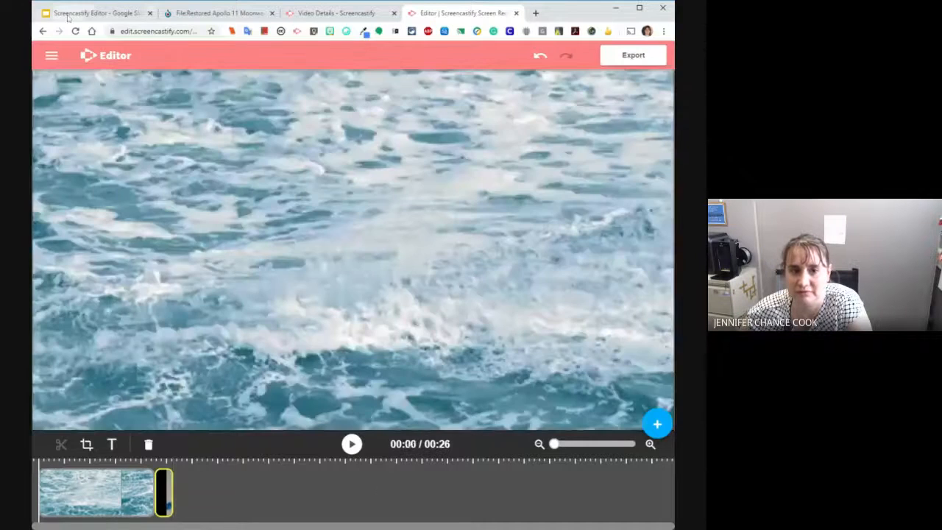
Step: Switch to the Google Slides presentation, play the 5-minute timer video and advance to the Splitting Footage slide
left_click(72, 13)
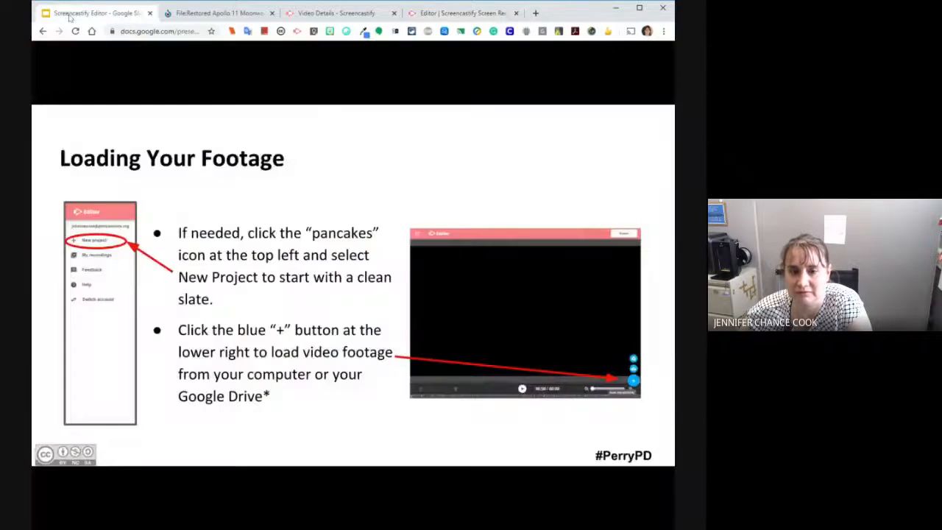
left_click(458, 464)
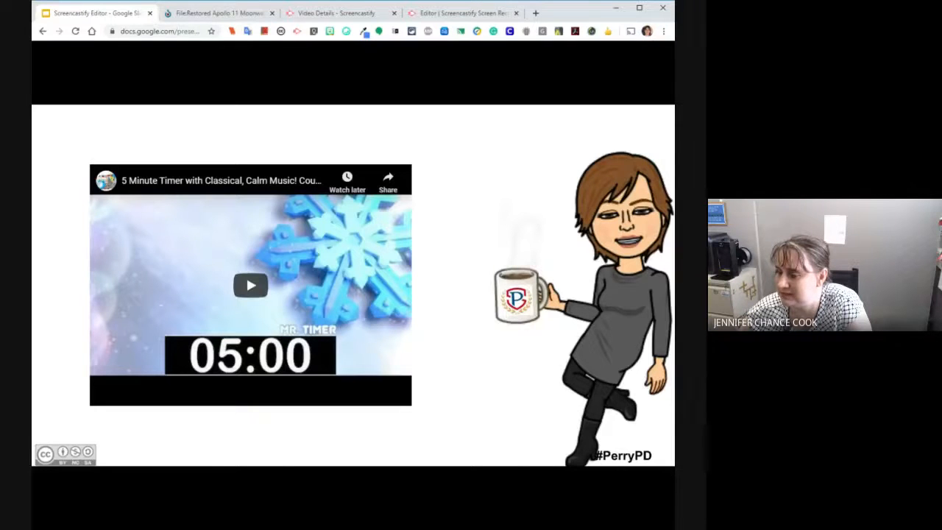
left_click(250, 285)
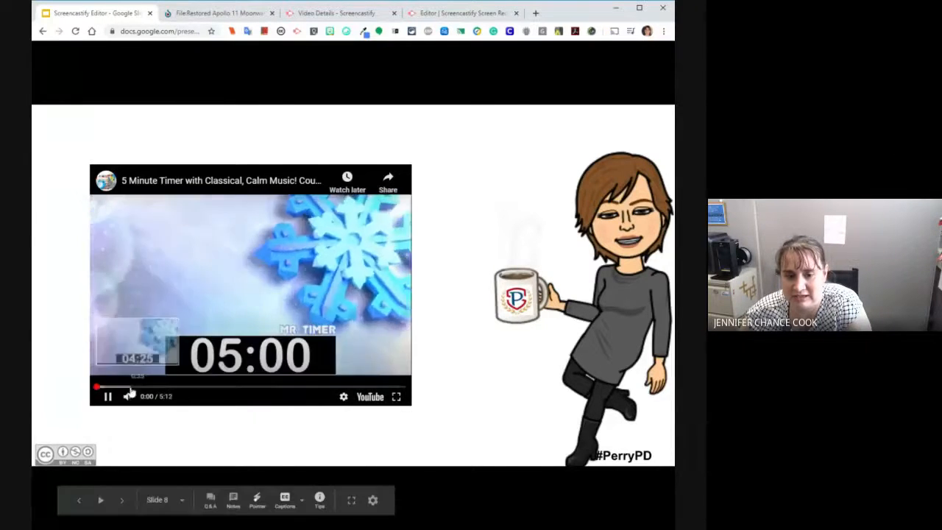
left_click(141, 387)
left_click_drag(144, 395, 217, 404)
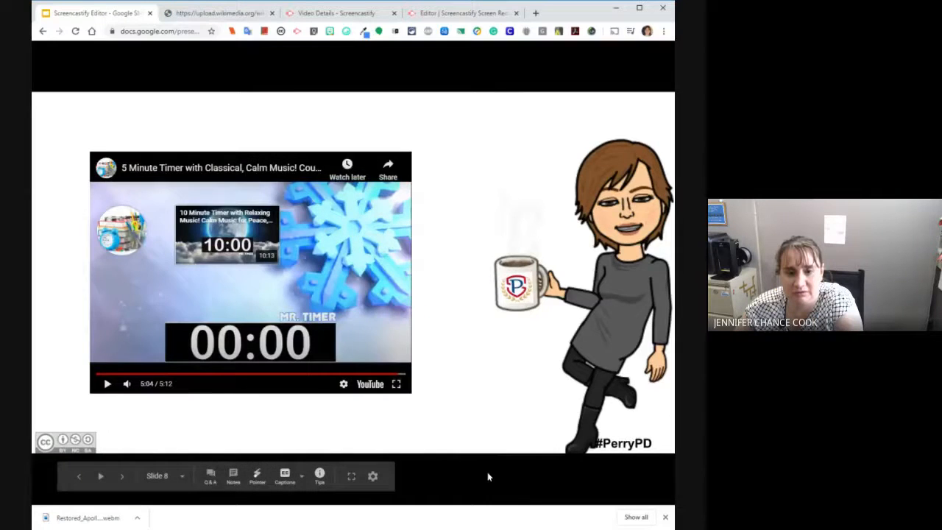
key("Right")
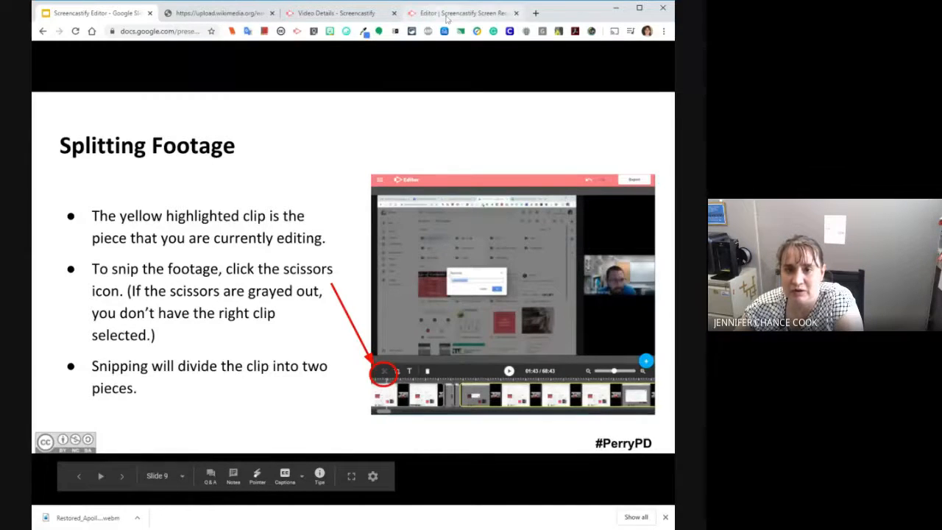
Step: Switch to the Screencastify editor and cut the ocean clip twice during playback, at about 00:05 and shortly after 00:07
left_click(460, 12)
left_click(158, 475)
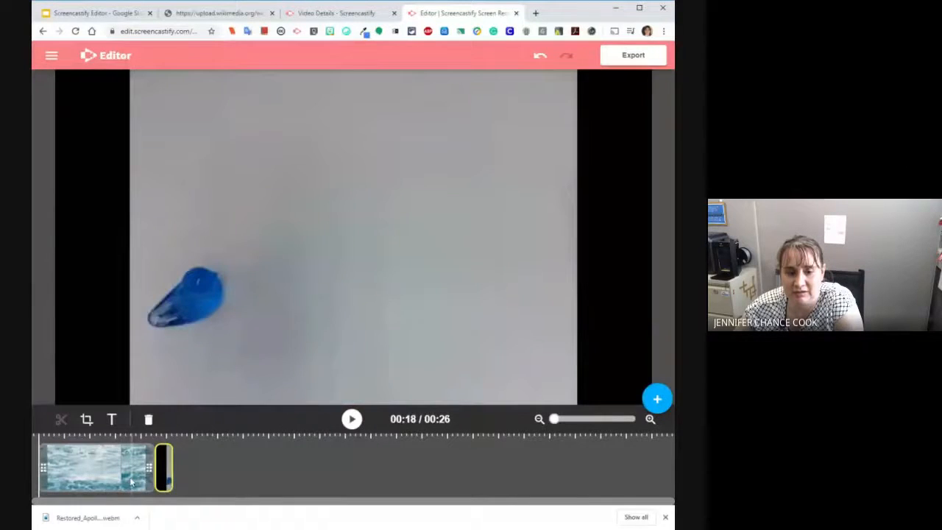
left_click(129, 477)
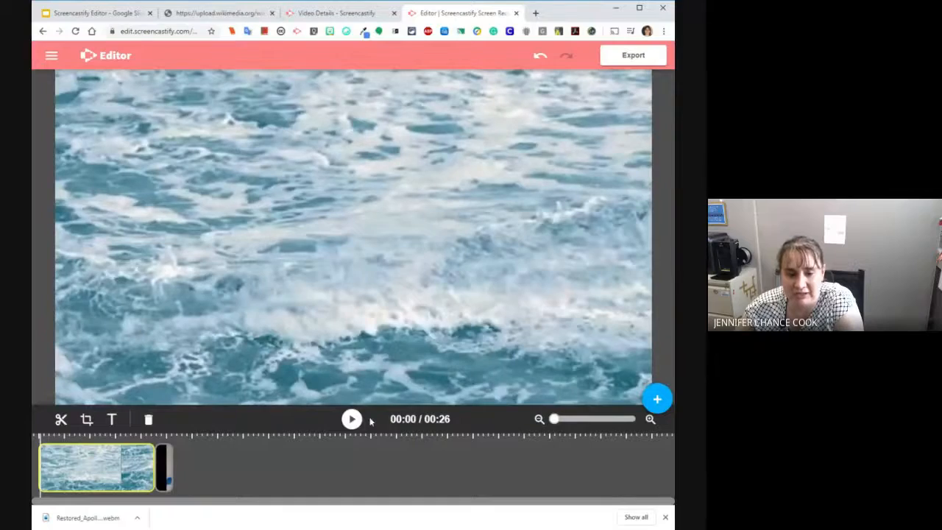
left_click(351, 419)
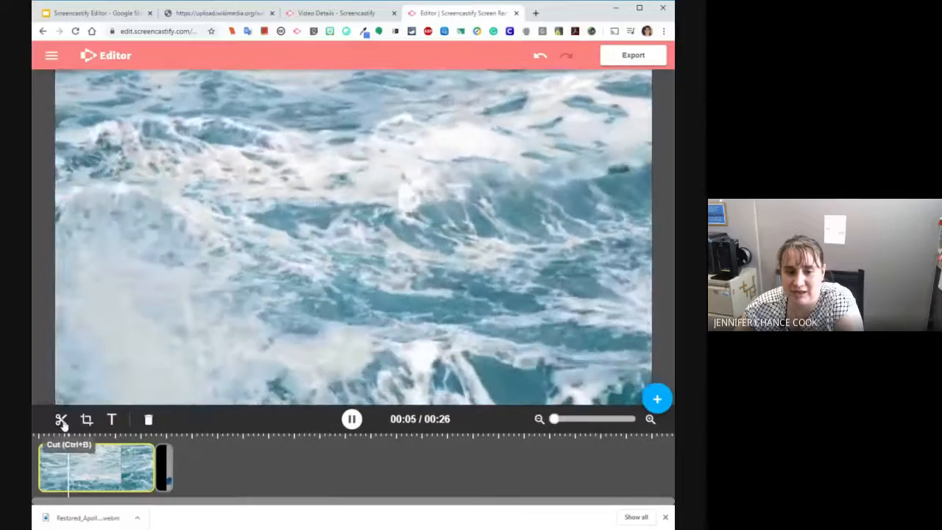
left_click(61, 420)
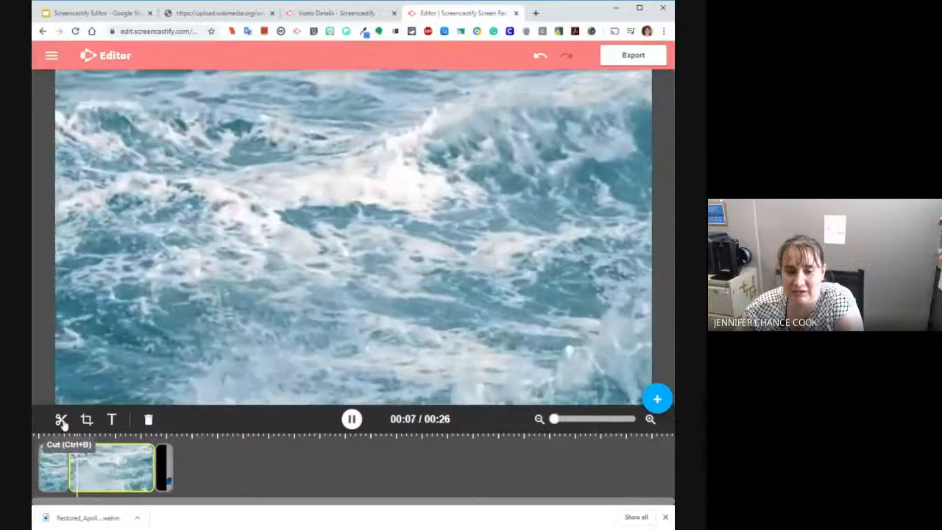
left_click(61, 420)
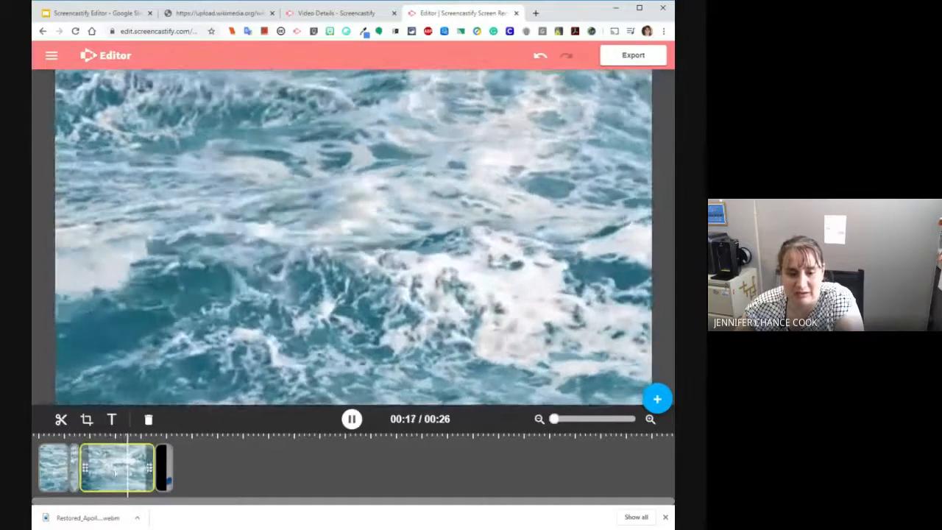
Step: Set the playhead to 00:14 in the longest ocean segment and examine its frames on the magnified timeline
left_click(109, 471)
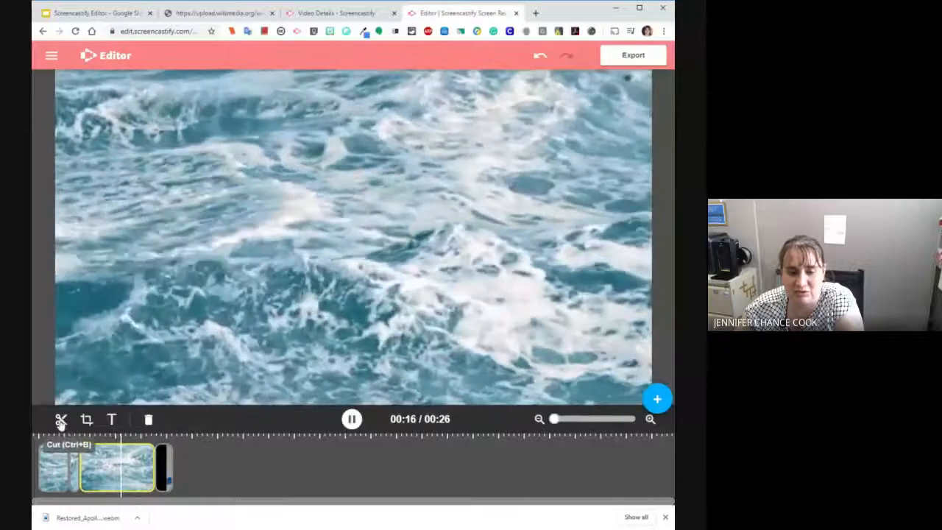
left_click(61, 420)
left_click(194, 462)
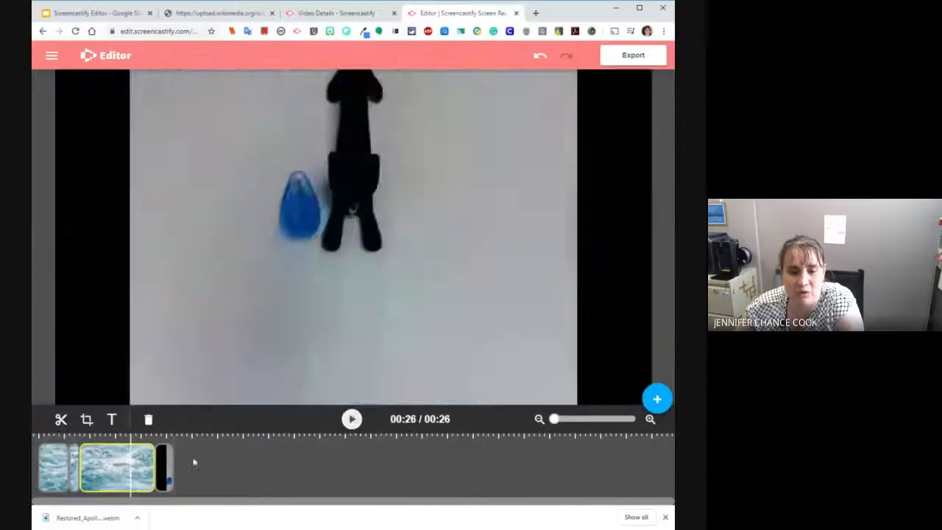
left_click(114, 469)
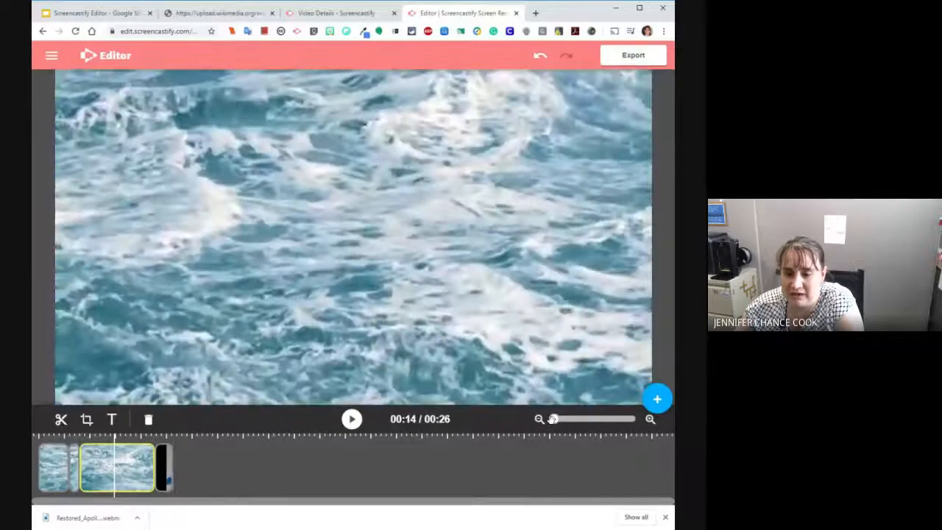
left_click_drag(554, 420, 637, 420)
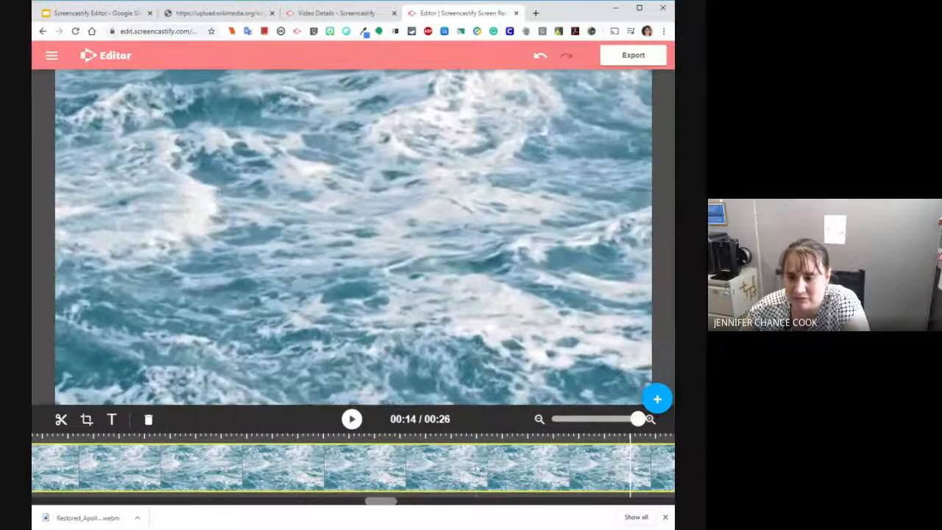
left_click_drag(637, 419, 566, 420)
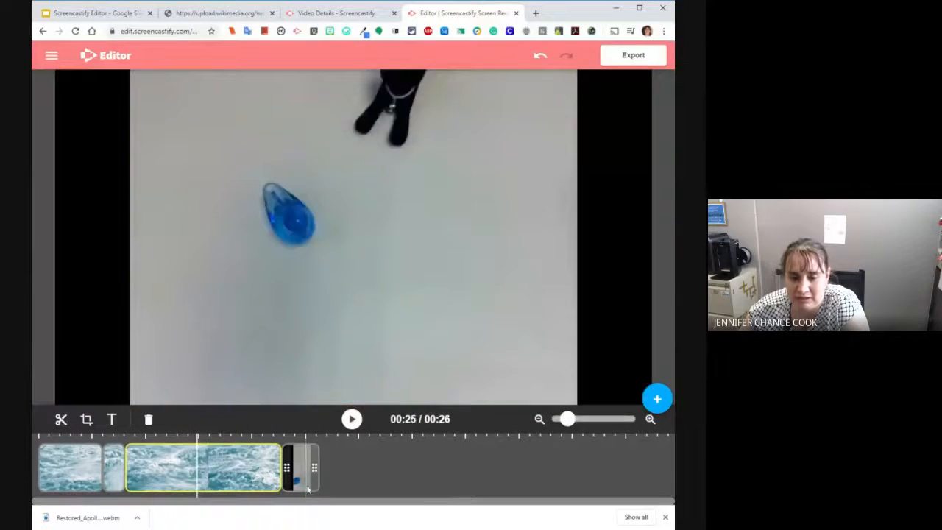
Step: Split the blue bird clip at 00:23 and again at 00:24 using the magnified timeline
left_click(302, 469)
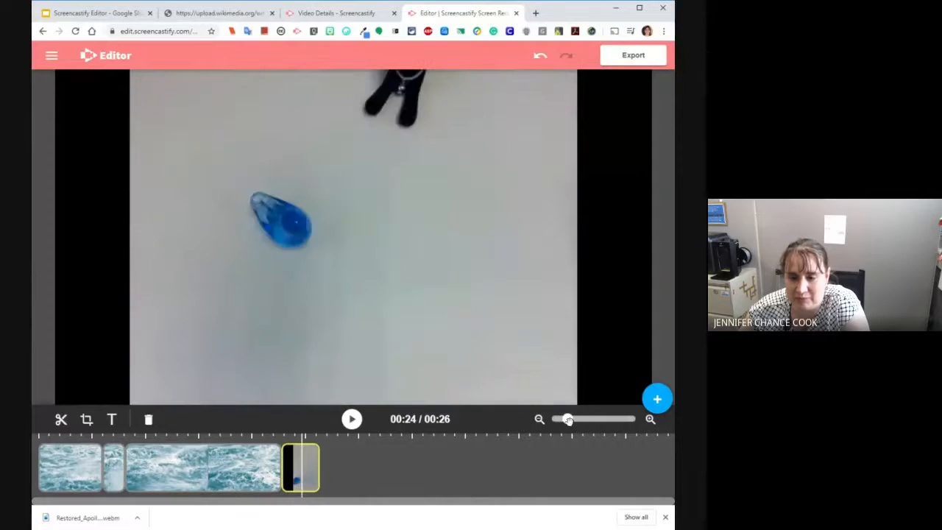
left_click_drag(568, 419, 629, 421)
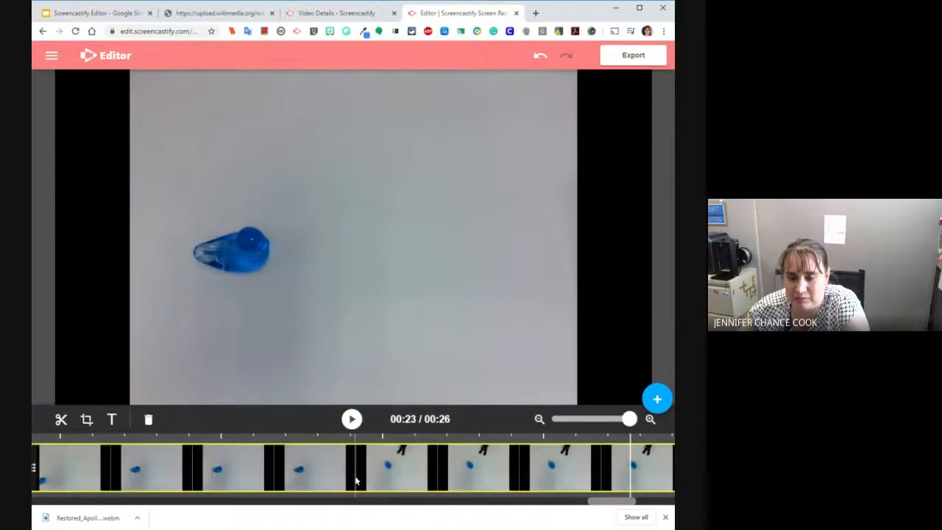
left_click(355, 481)
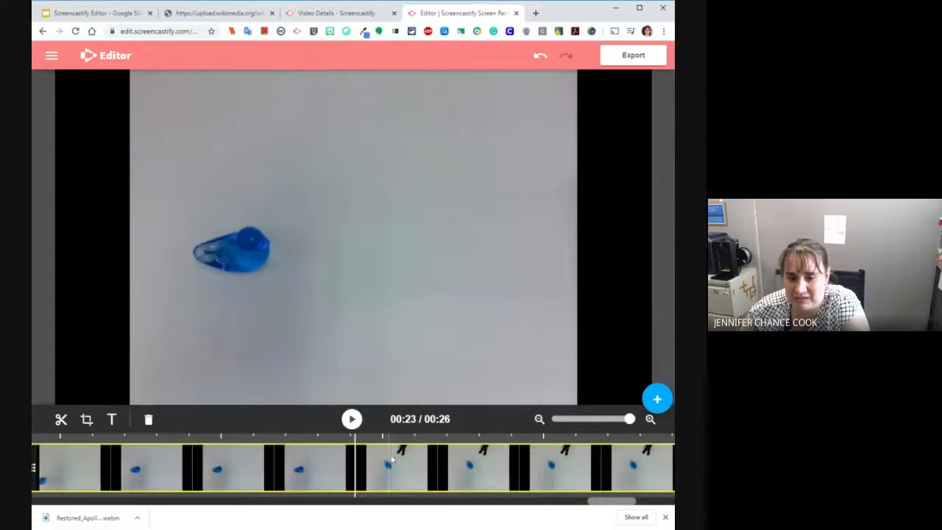
left_click(61, 419)
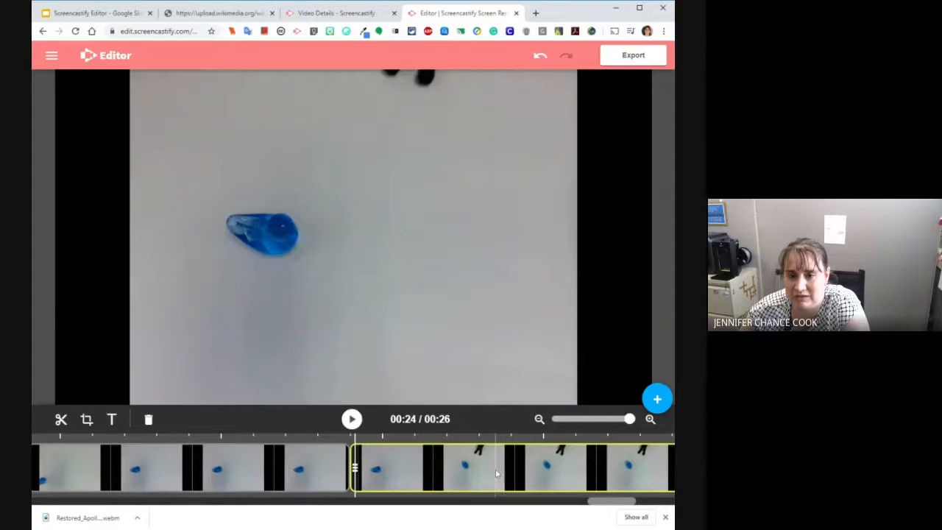
left_click(494, 469)
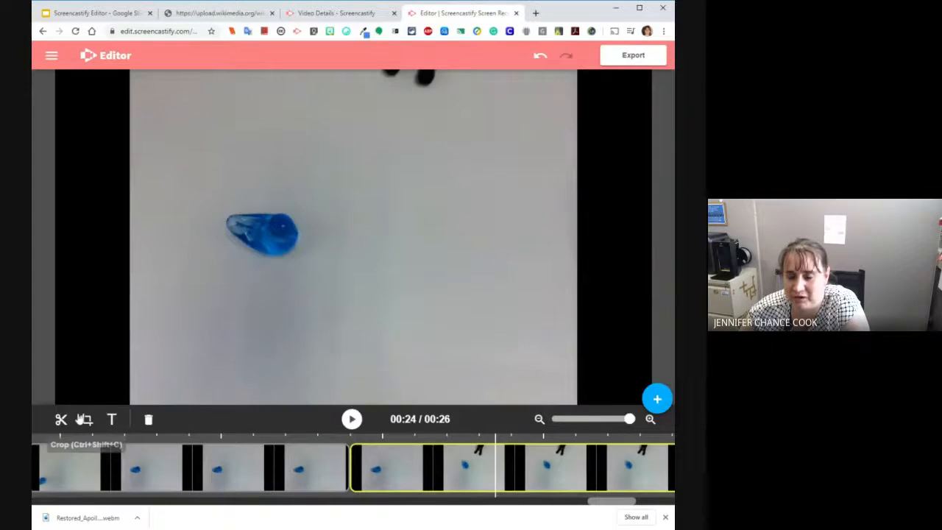
left_click(61, 419)
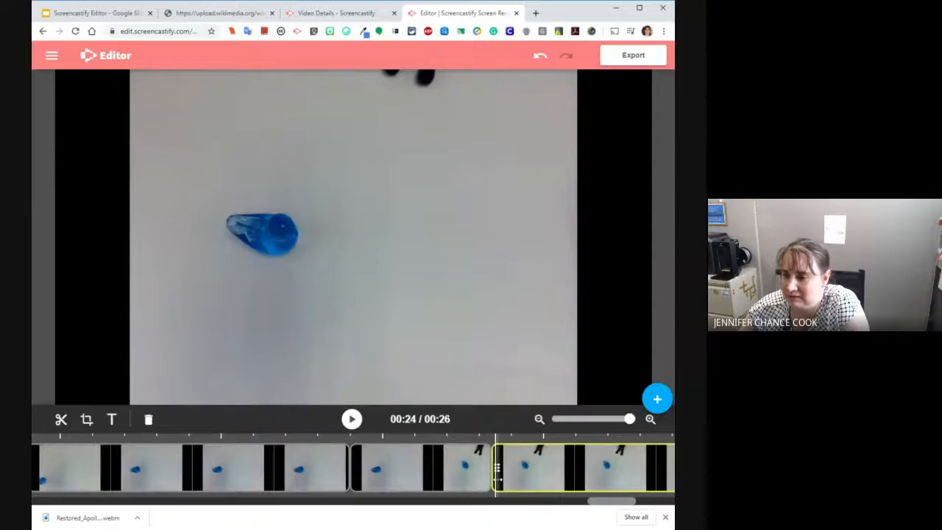
Step: Select the short middle segment between the two cuts in the blue bird clip
left_click(354, 469)
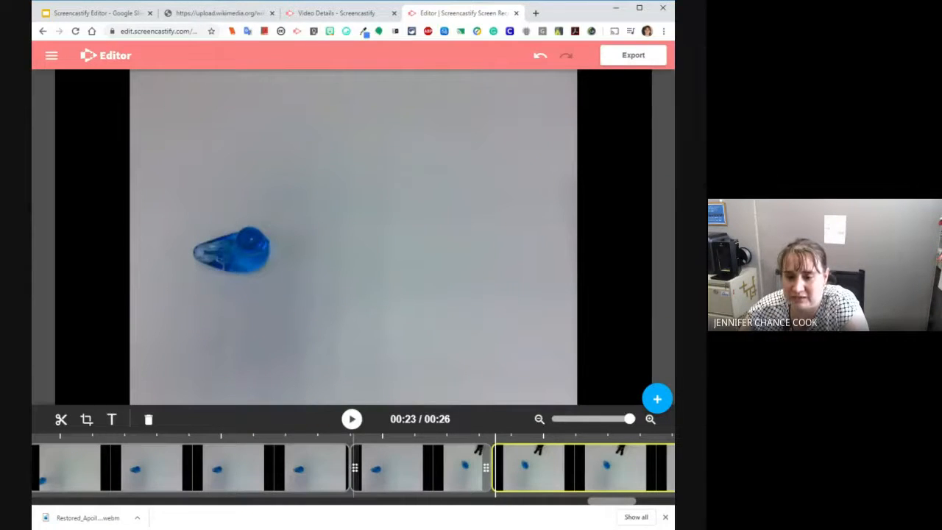
left_click(425, 469)
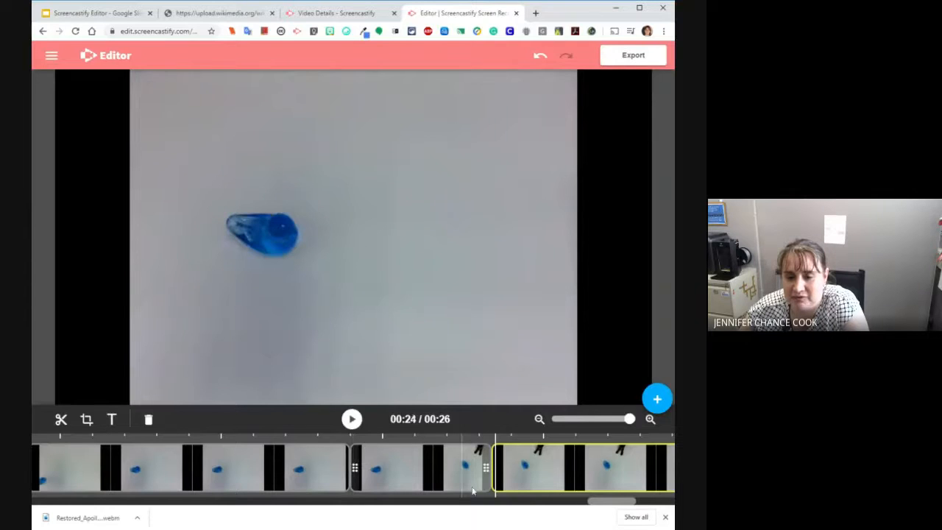
left_click(419, 497)
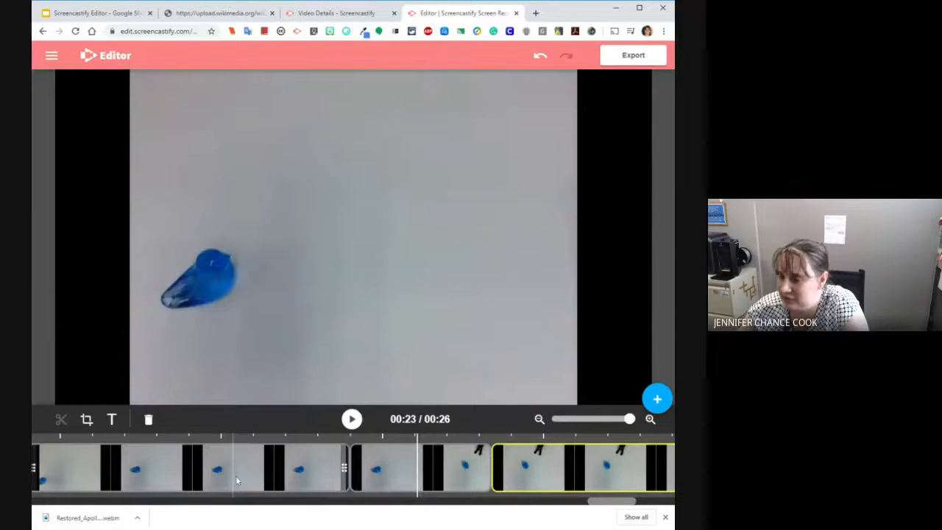
left_click(477, 457)
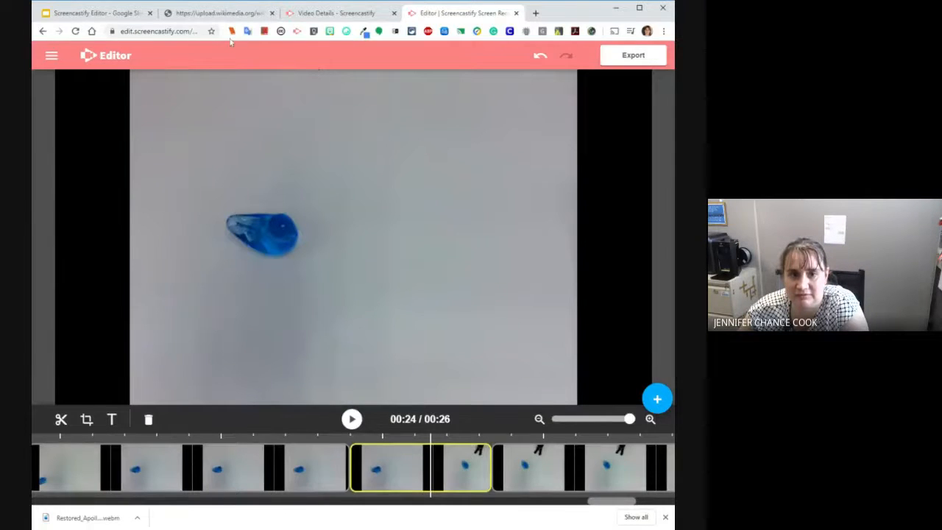
Step: View the Trimming a Clip slide in the Google Slides presentation and return to the Screencastify editor
left_click(108, 17)
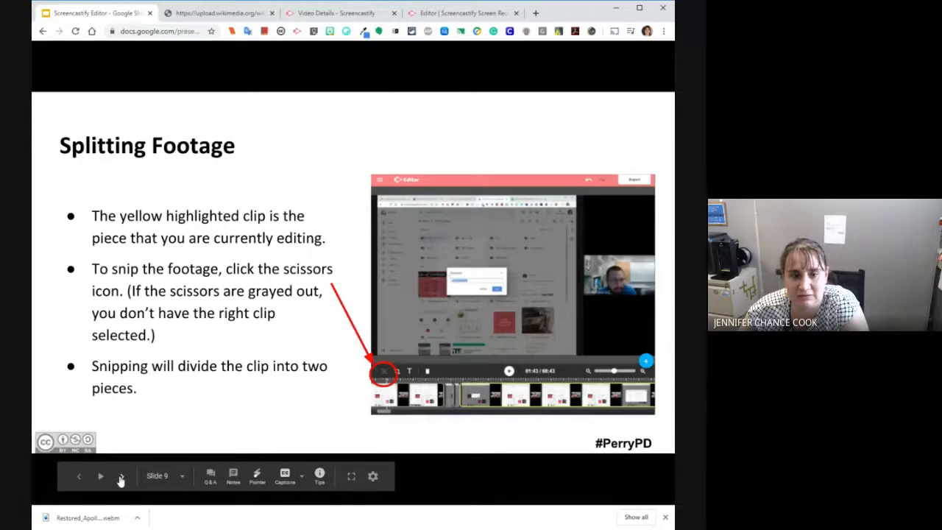
left_click(125, 432)
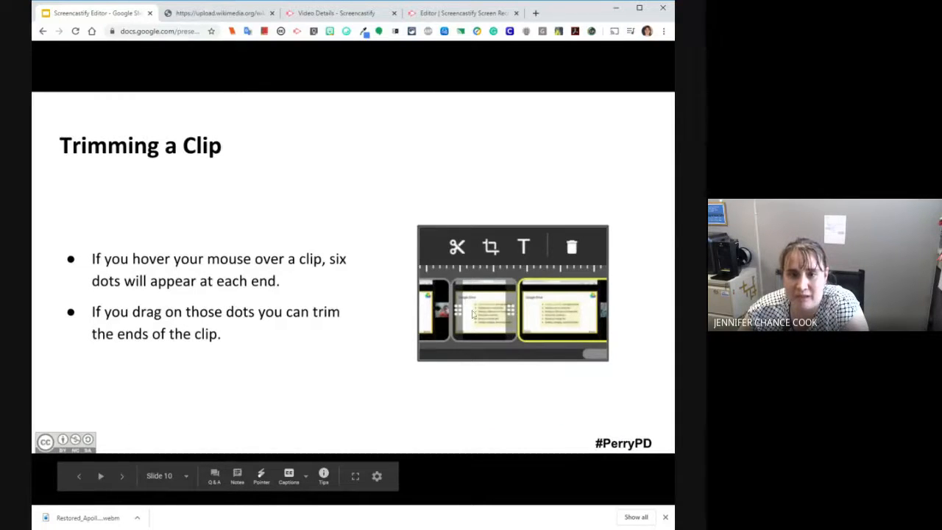
left_click(425, 15)
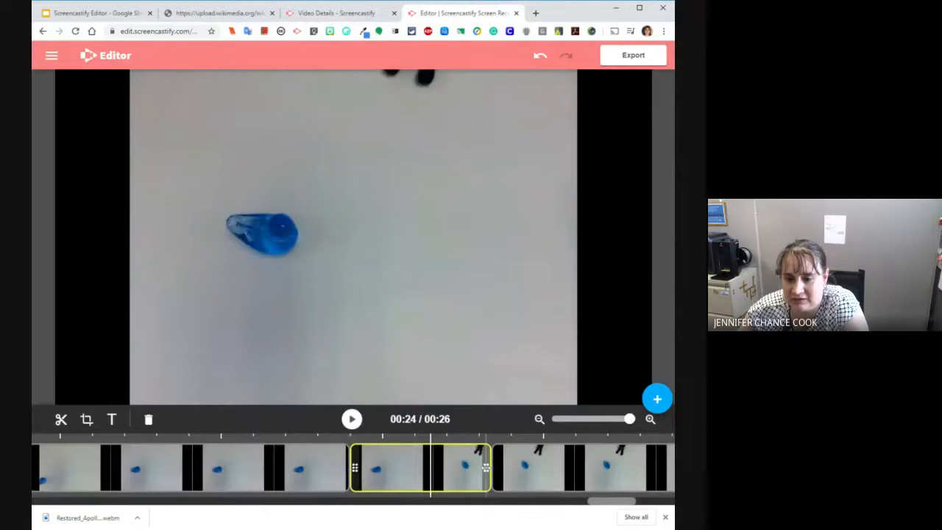
Step: Trim a little off the end and the start of the short middle blue bird segment using its edge handles
left_click_drag(486, 467, 508, 468)
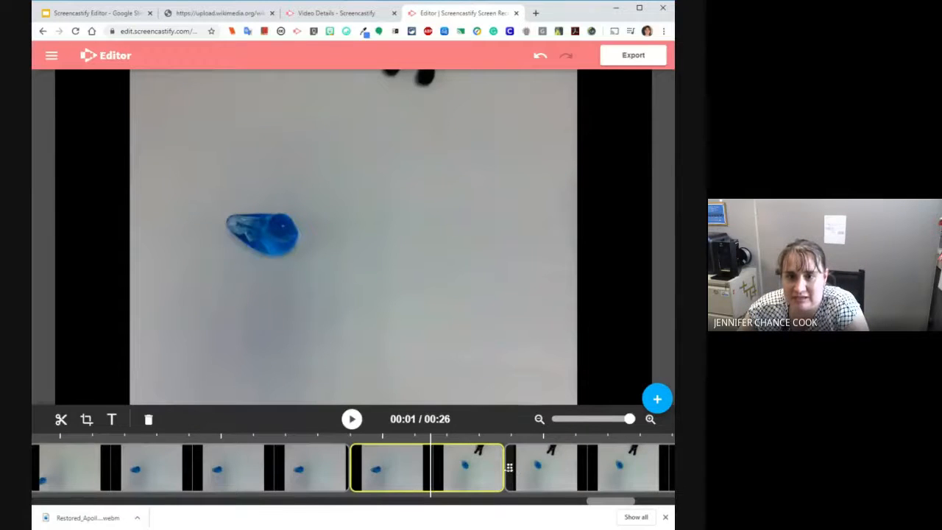
left_click_drag(509, 468, 497, 468)
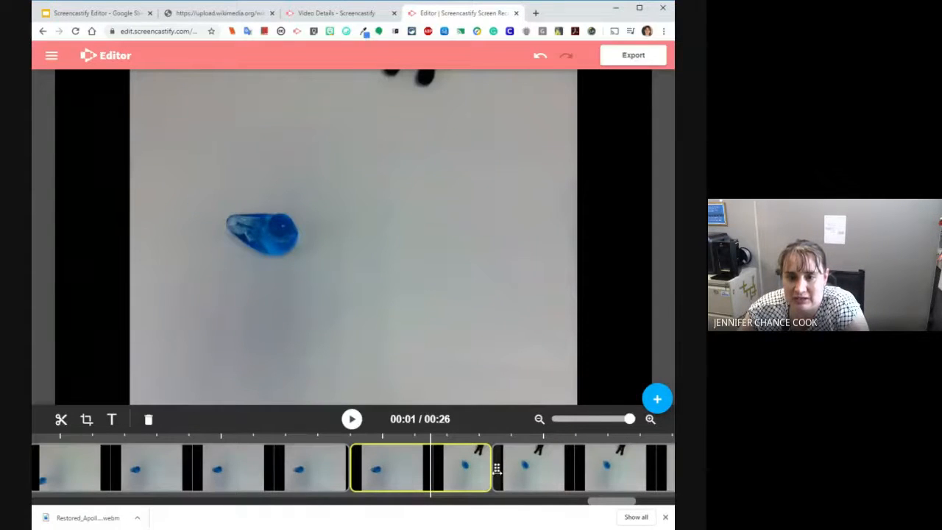
left_click_drag(488, 476, 490, 480)
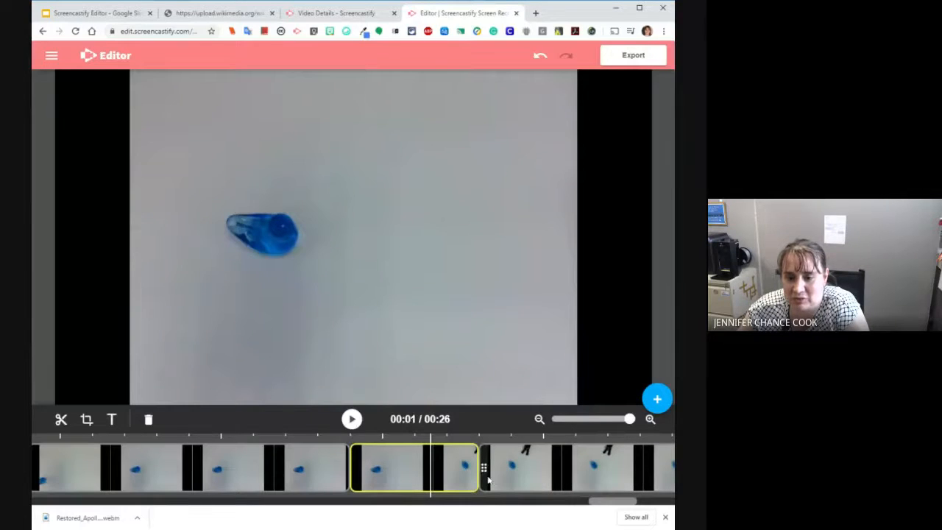
left_click(487, 479)
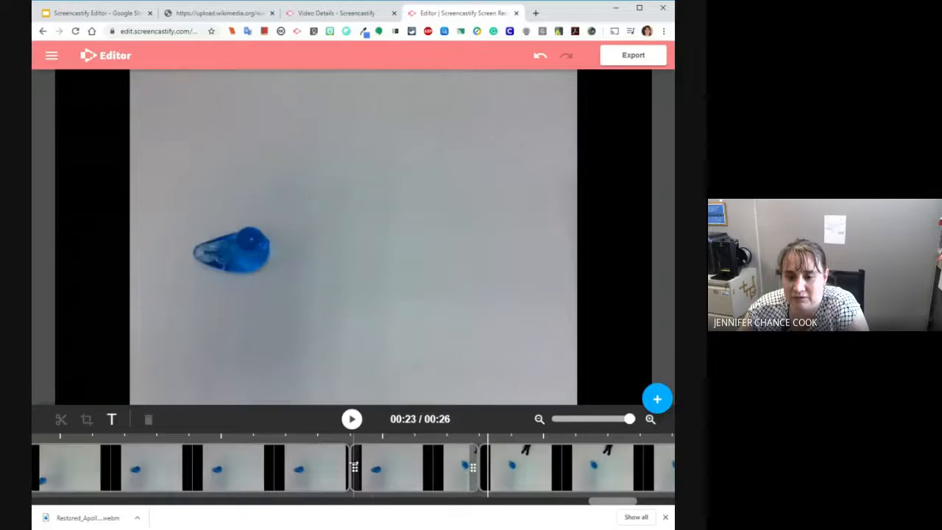
left_click(360, 471)
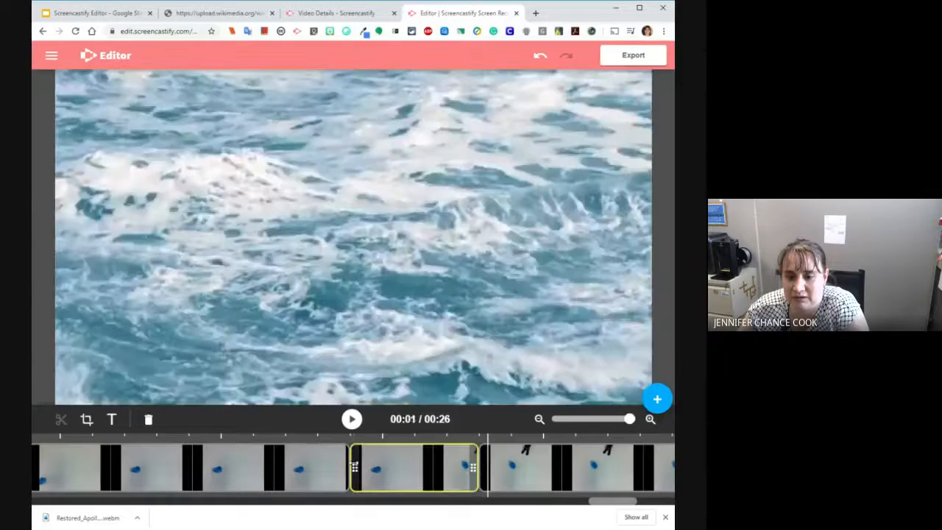
left_click_drag(354, 467, 390, 465)
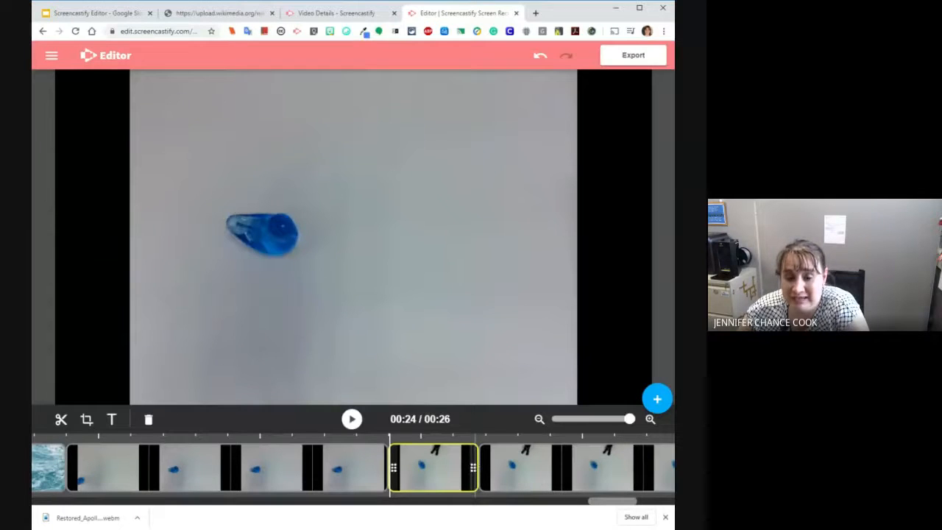
Step: Select the longest ocean segment on a zoomed-out timeline and trim about four seconds off its start
left_click_drag(626, 502, 545, 519)
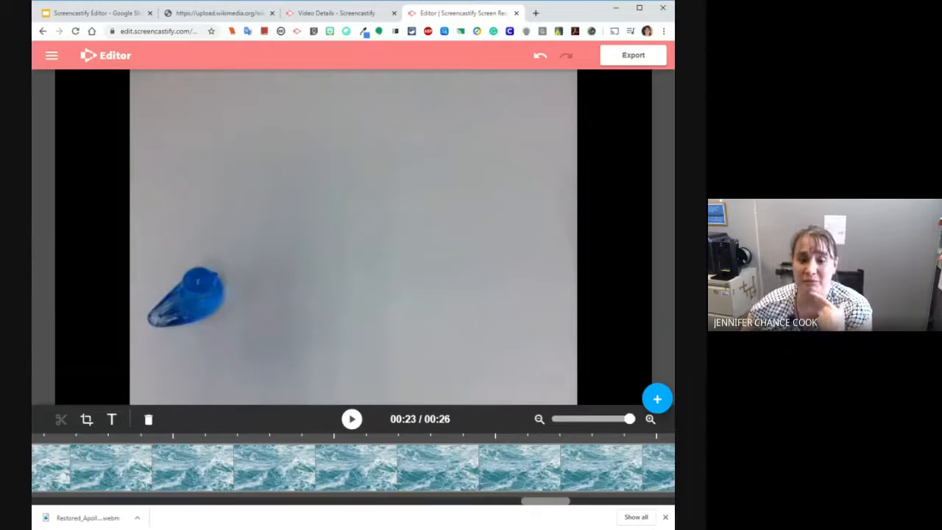
left_click(532, 500)
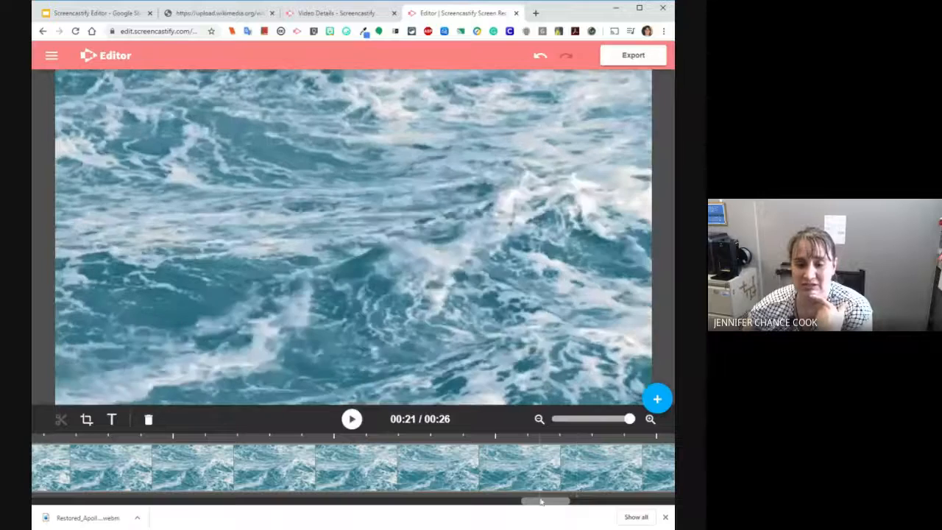
left_click_drag(541, 501, 500, 501)
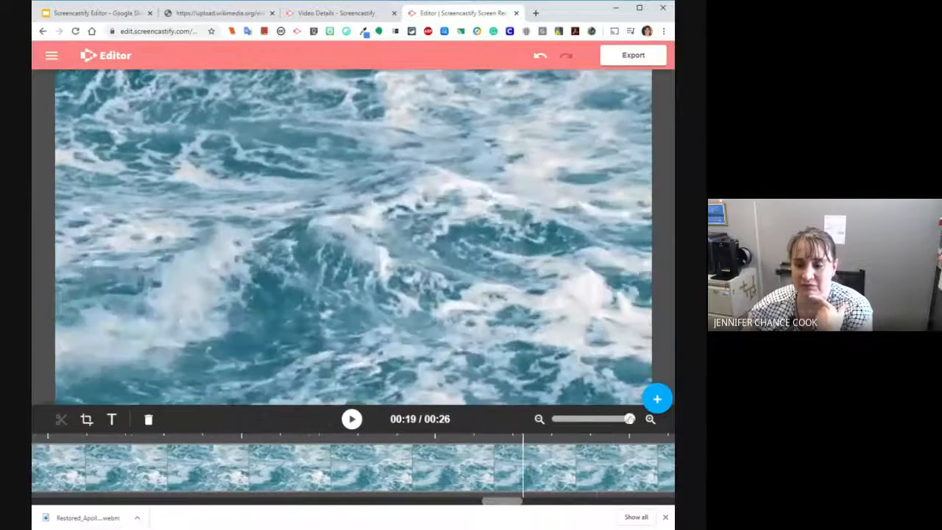
left_click_drag(629, 419, 578, 418)
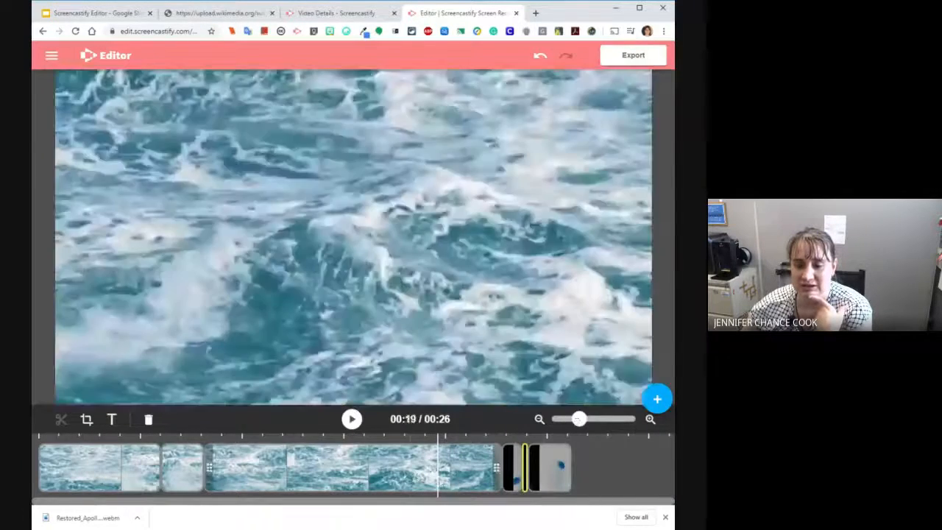
left_click(408, 467)
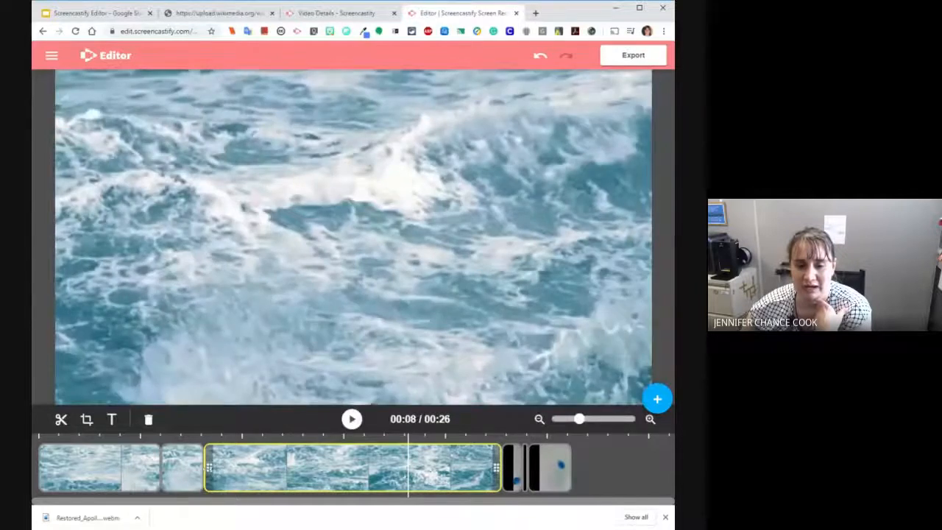
left_click_drag(209, 467, 285, 467)
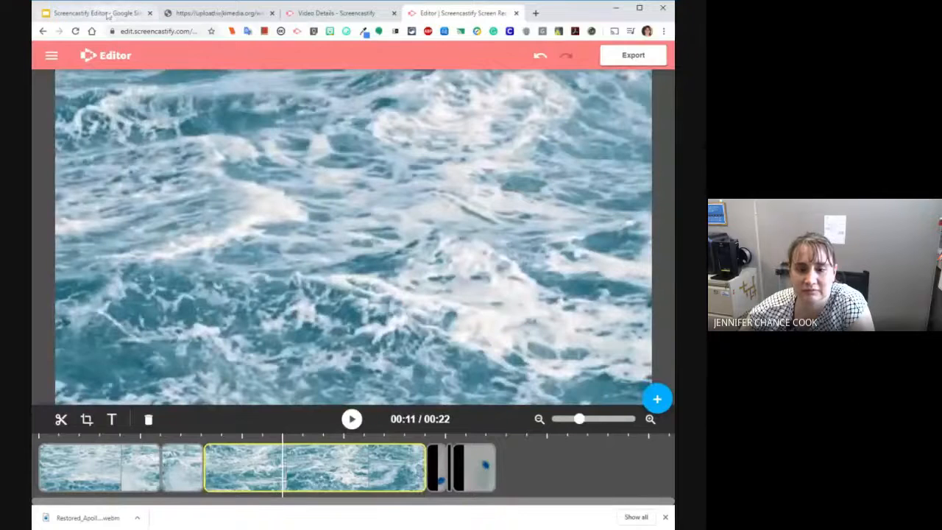
Step: View the Reordering Your Footage slide in the Google Slides presentation and return to the Screencastify editor
left_click(107, 15)
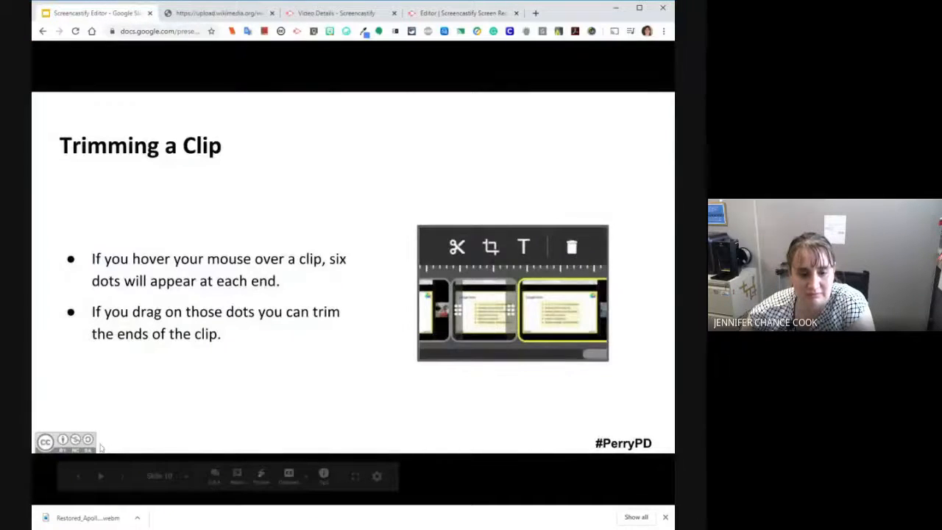
left_click(124, 477)
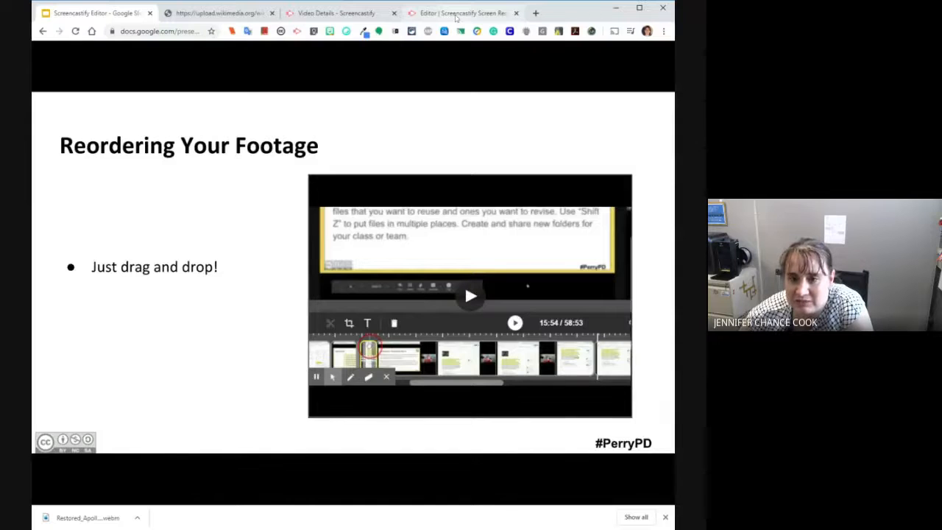
left_click(456, 14)
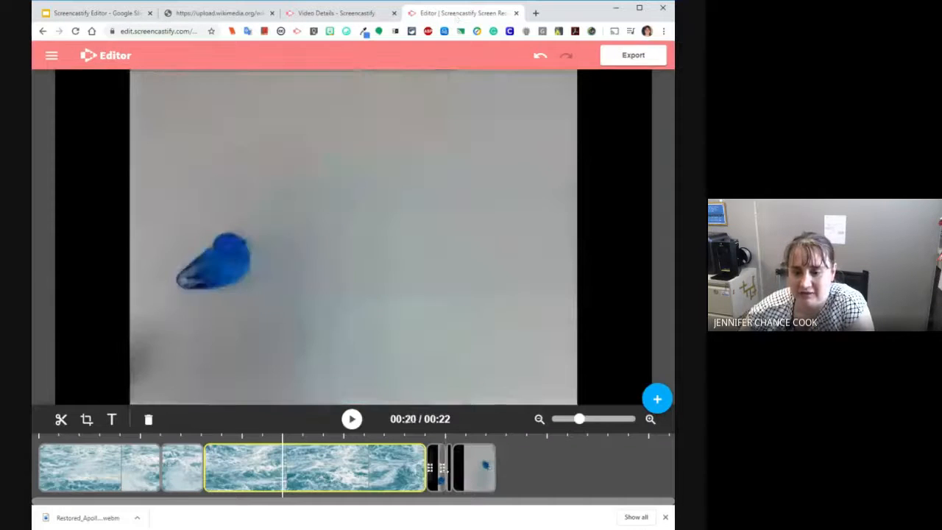
Step: Reorder the footage so the last long bird segment precedes the longest ocean segment and the first bird segment follows the first ocean segment
left_click(468, 479)
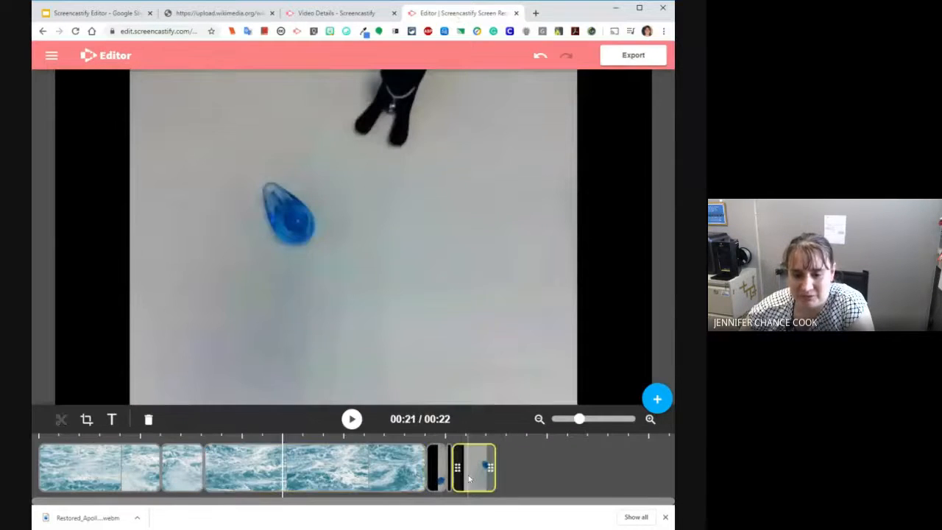
left_click_drag(469, 479, 229, 478)
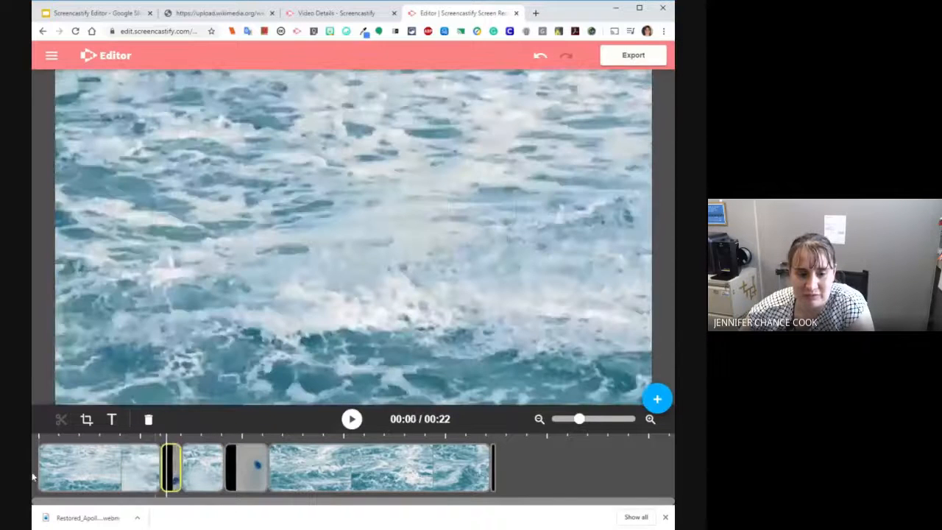
Step: Play the reordered footage back from the beginning of the timeline and stop the playback
left_click(46, 474)
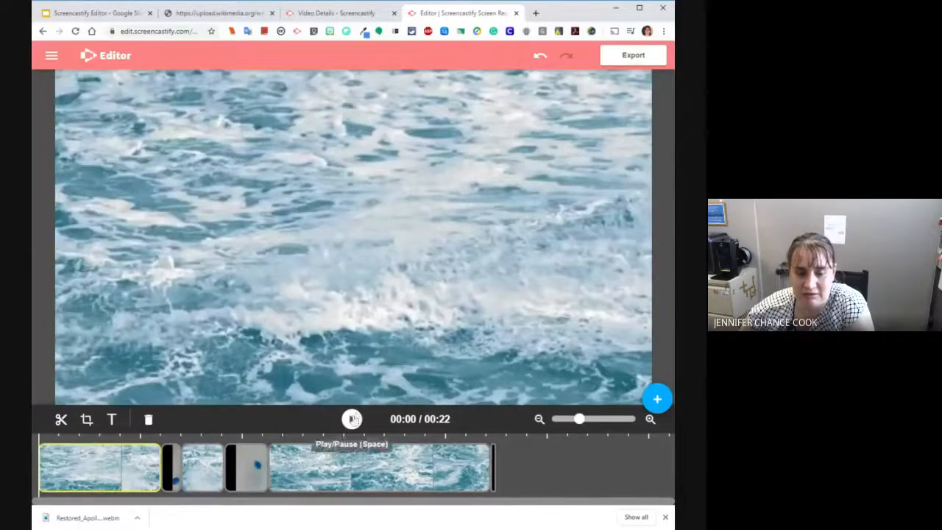
left_click(352, 419)
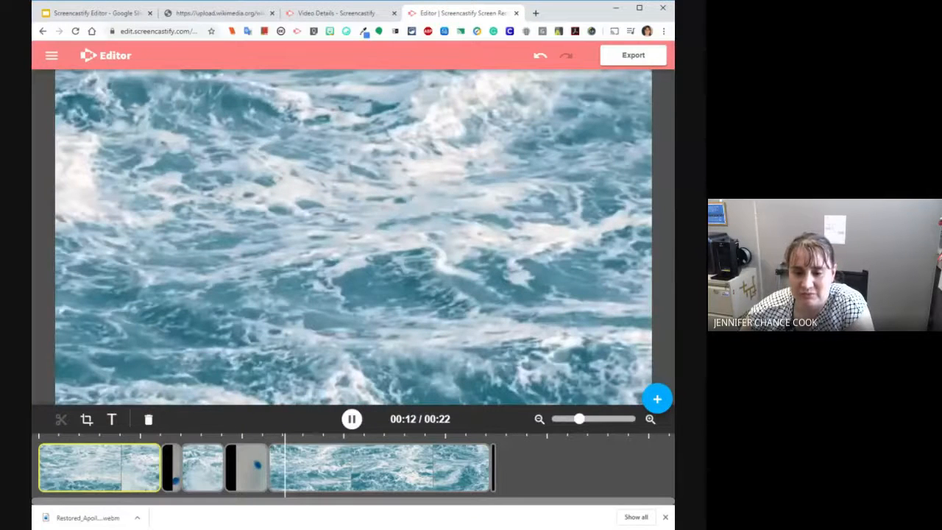
key("space")
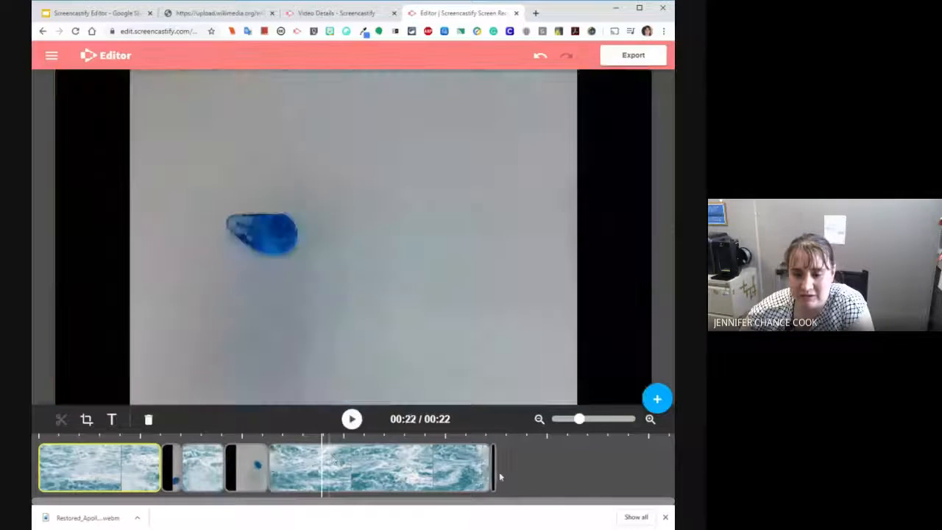
Step: Delete the very short blue bird segment at the end of the timeline
left_click(494, 477)
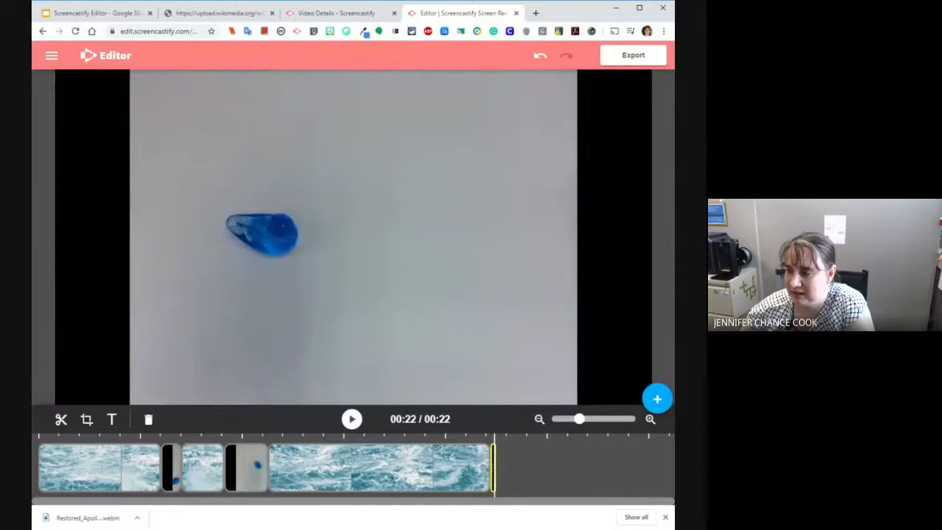
left_click(150, 422)
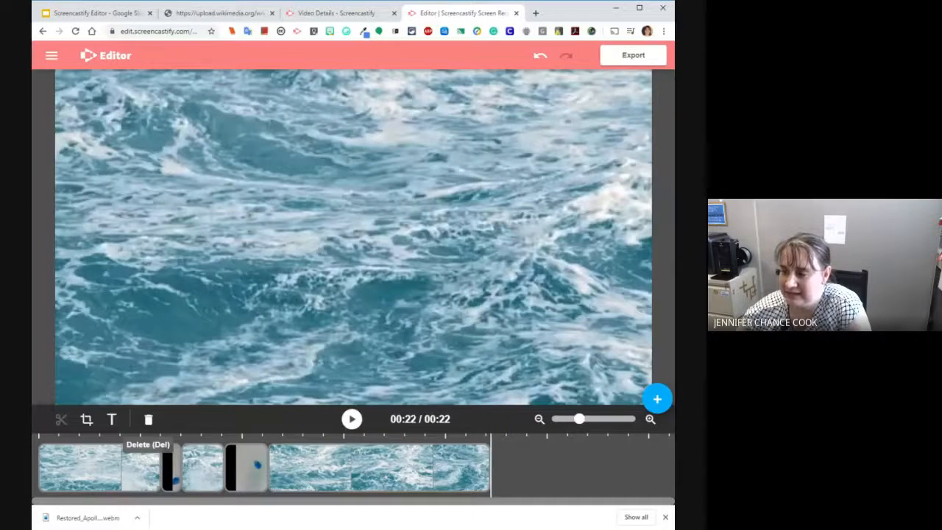
mouse_move(259, 475)
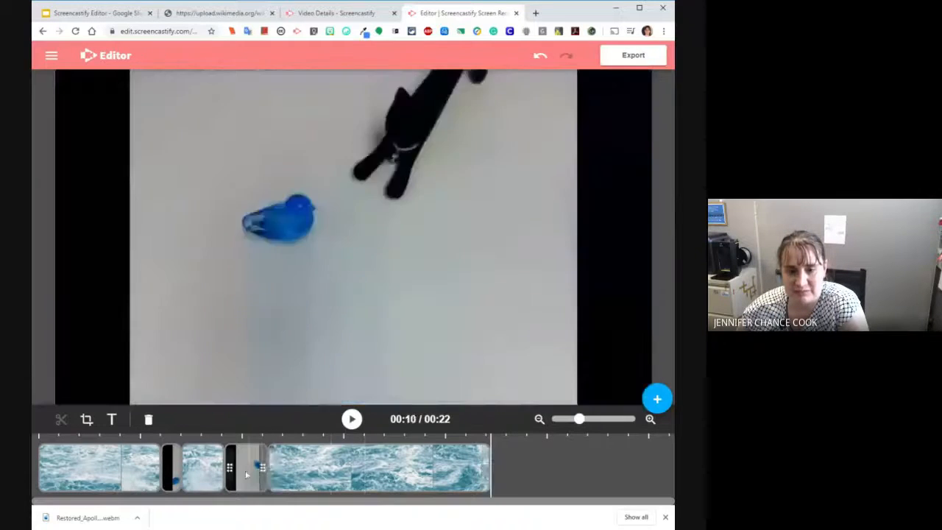
left_click(152, 483)
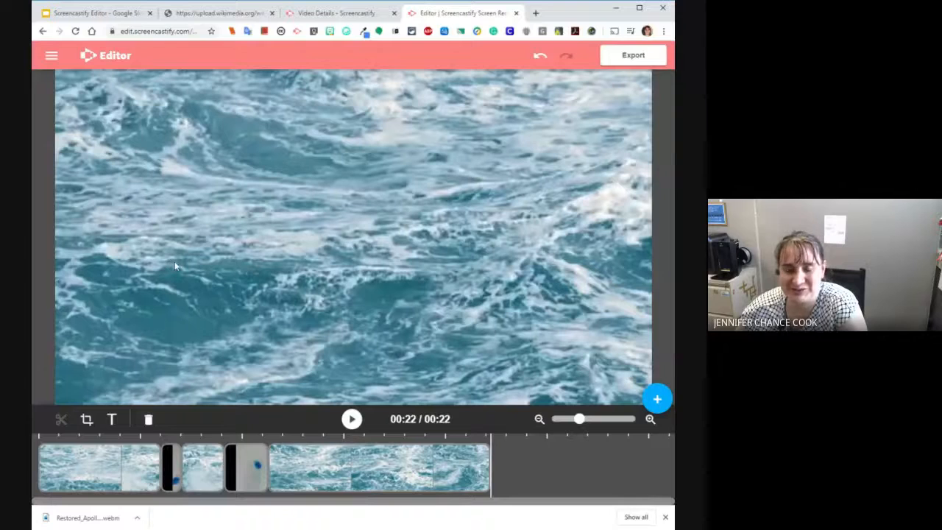
Step: Switch to the Google Slides presentation, advance to slide 12 and play its 5-minute timer video
left_click(103, 11)
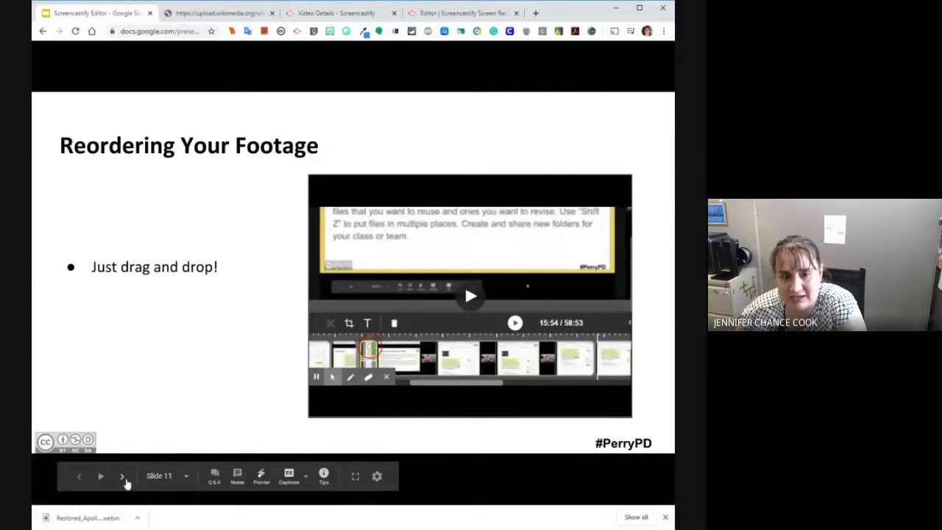
left_click(124, 478)
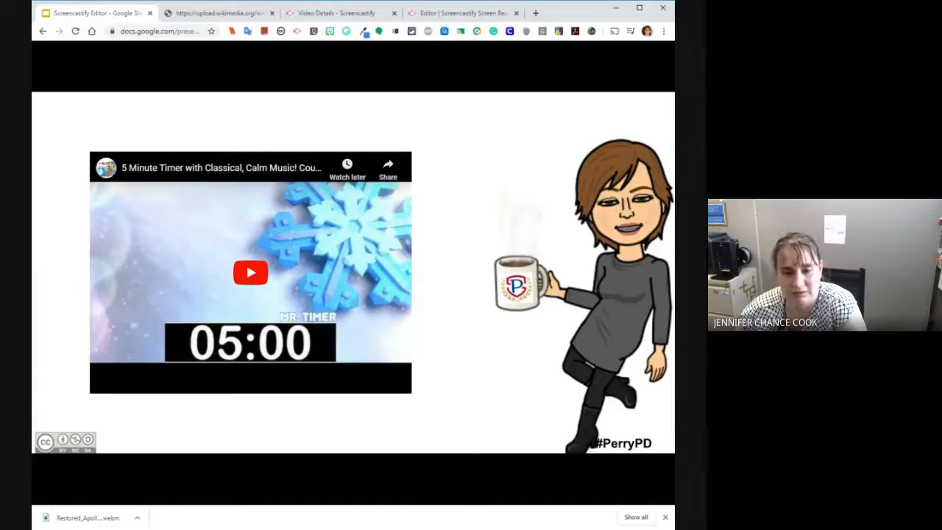
left_click(250, 273)
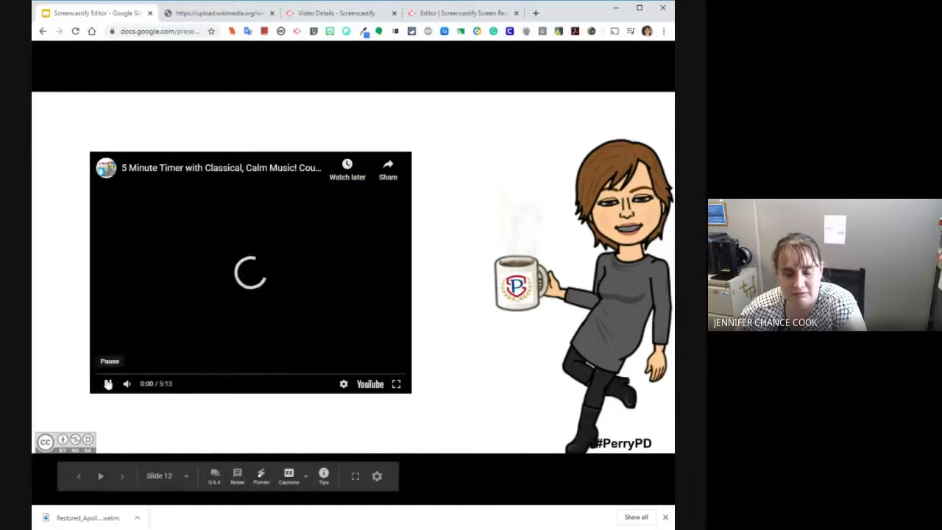
left_click_drag(103, 376, 217, 391)
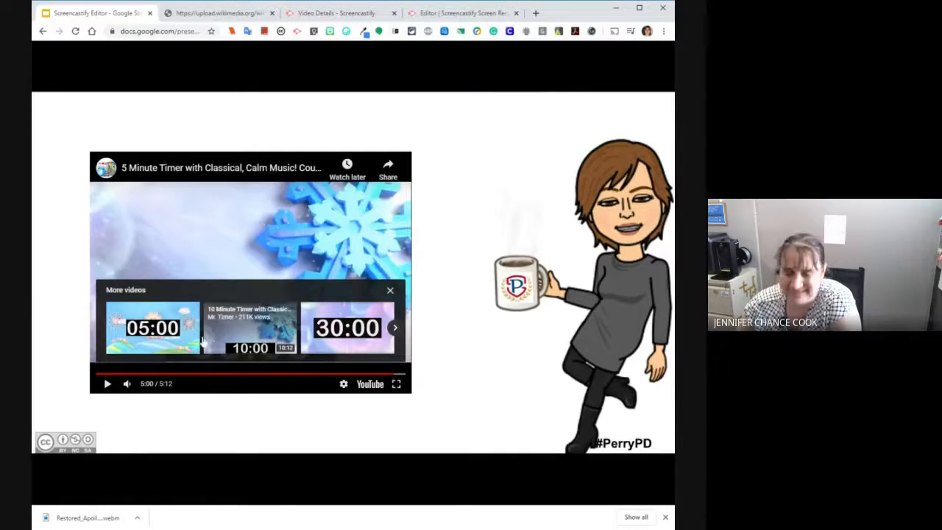
Step: View the Cropping a Clip slide and return to the Screencastify editor
mouse_move(184, 461)
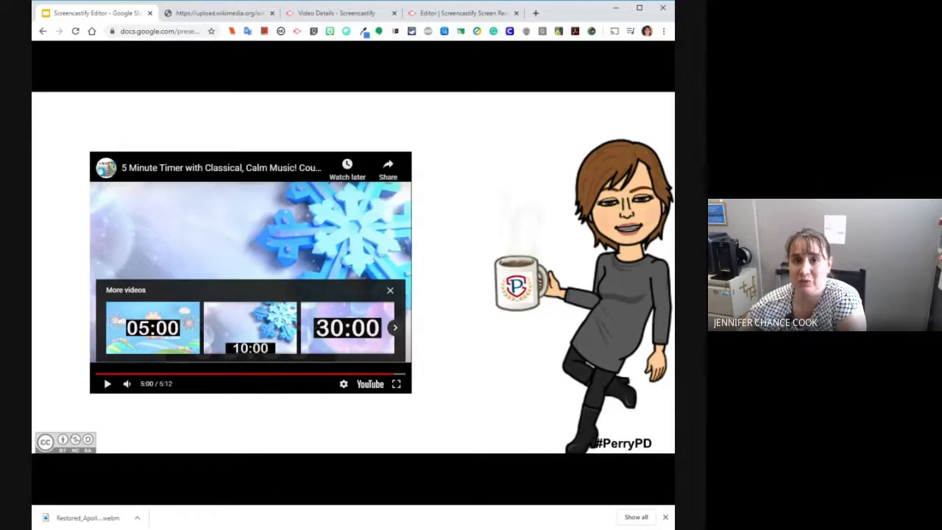
mouse_move(113, 478)
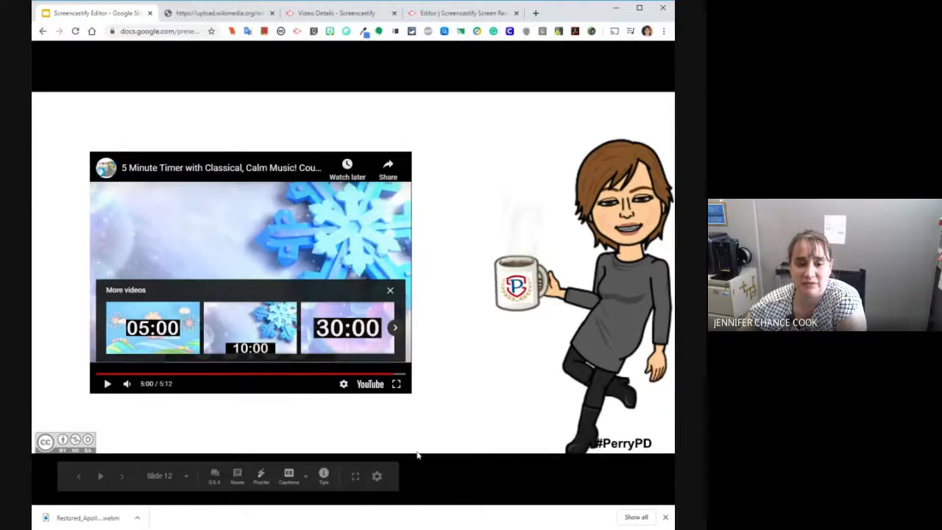
left_click(122, 478)
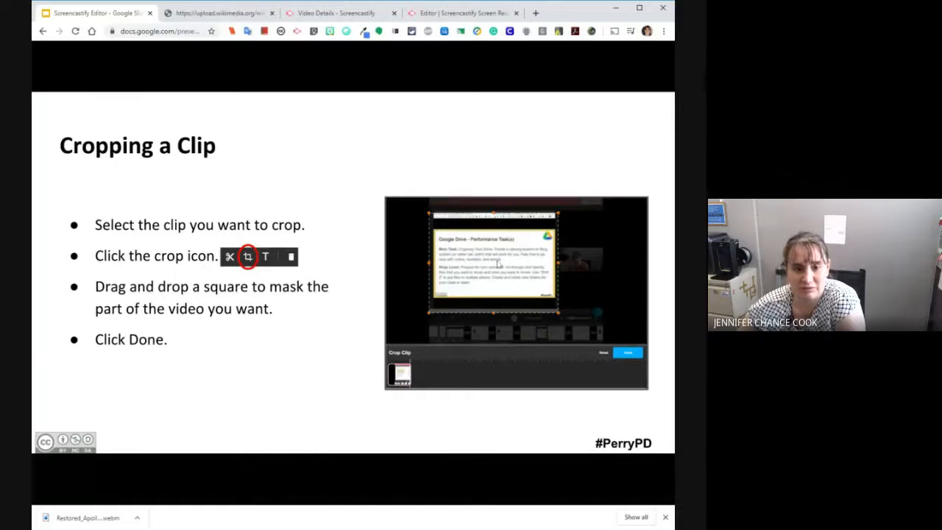
left_click(475, 20)
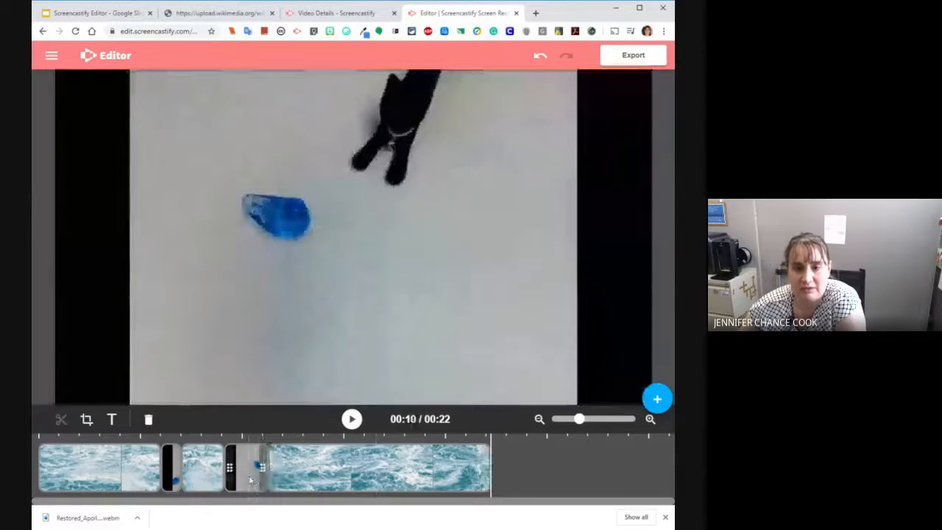
Step: Crop the blue bird and black cat clip to a rectangle around the bird and cat in the upper middle of the frame
left_click(252, 475)
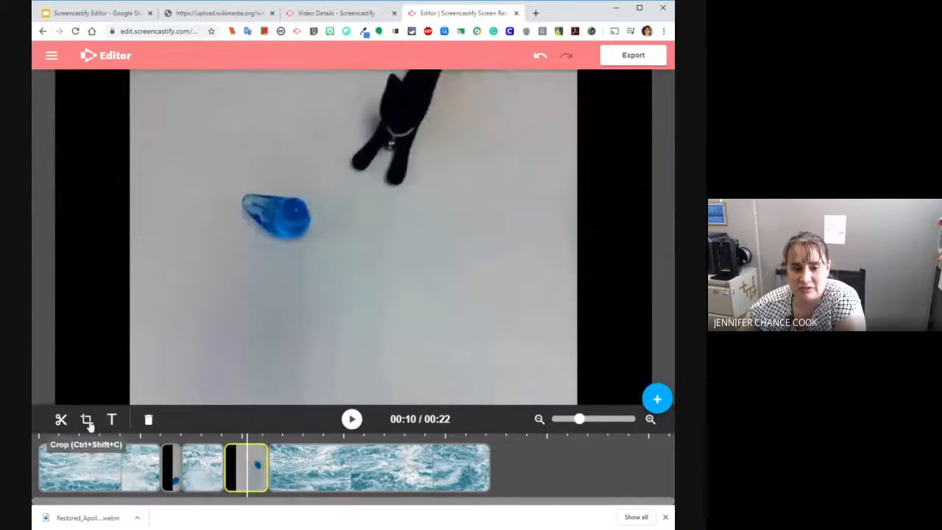
left_click(86, 419)
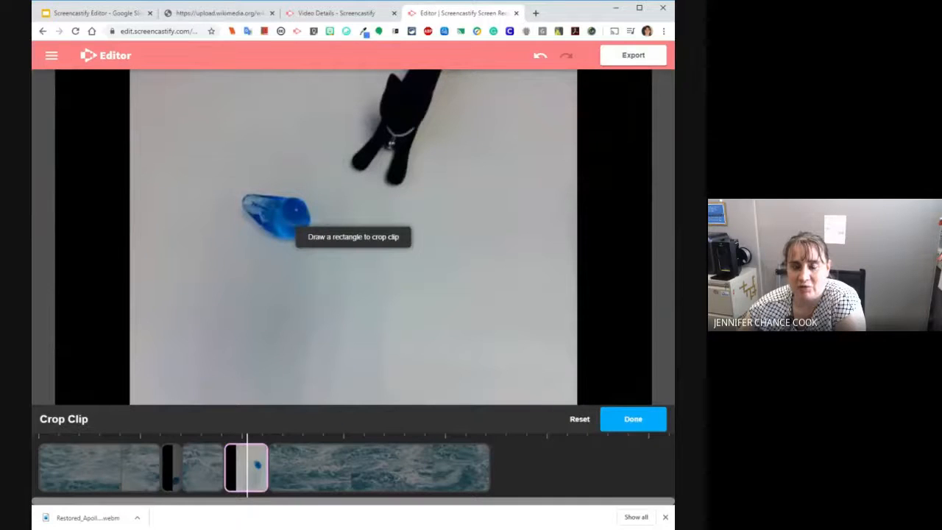
mouse_move(212, 73)
left_mouse_down()
mouse_move(262, 237)
mouse_move(473, 273)
left_mouse_up()
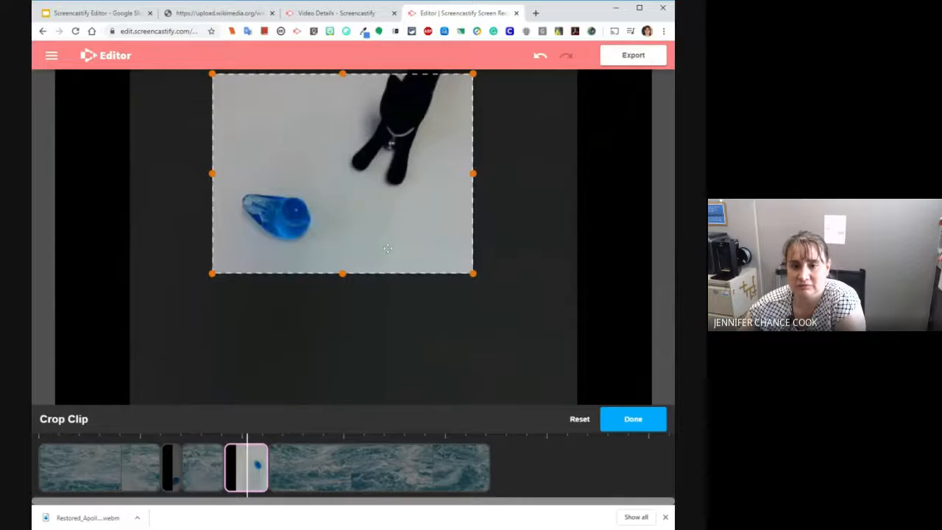
left_click_drag(387, 249, 385, 229)
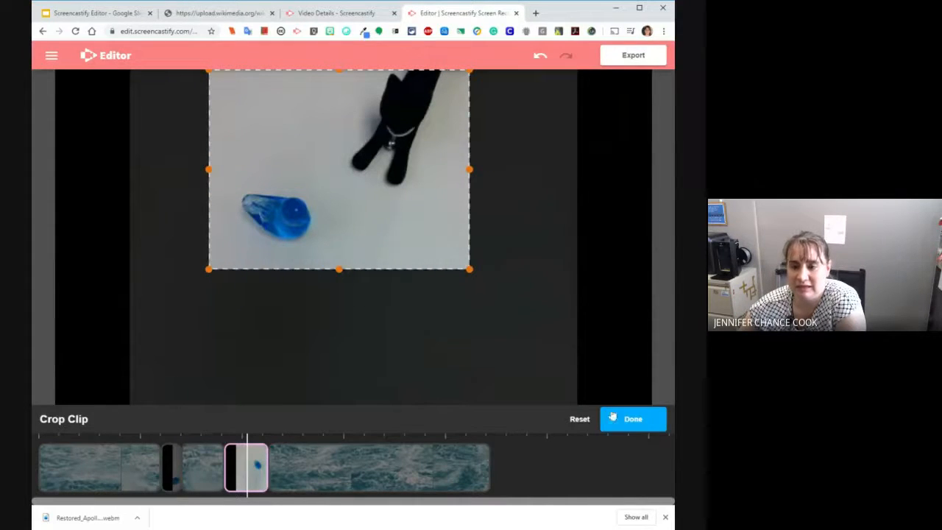
left_click(634, 419)
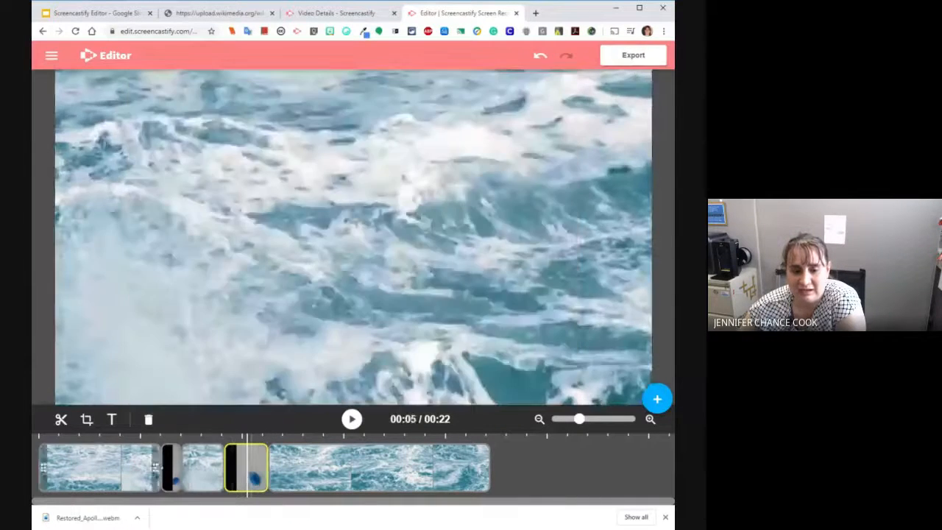
Step: Crop the short blue bird clip between the first two ocean clips, cutting off the right third of its picture
left_click(169, 465)
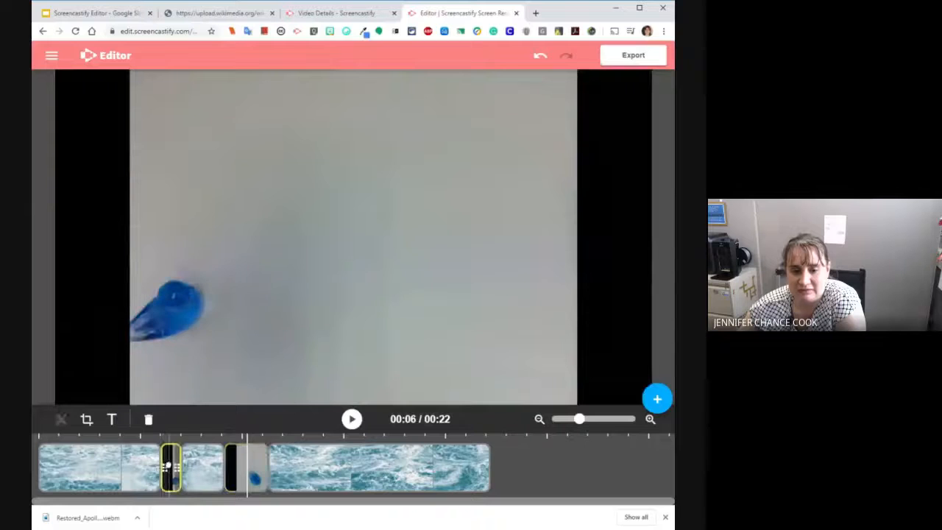
left_click(169, 466)
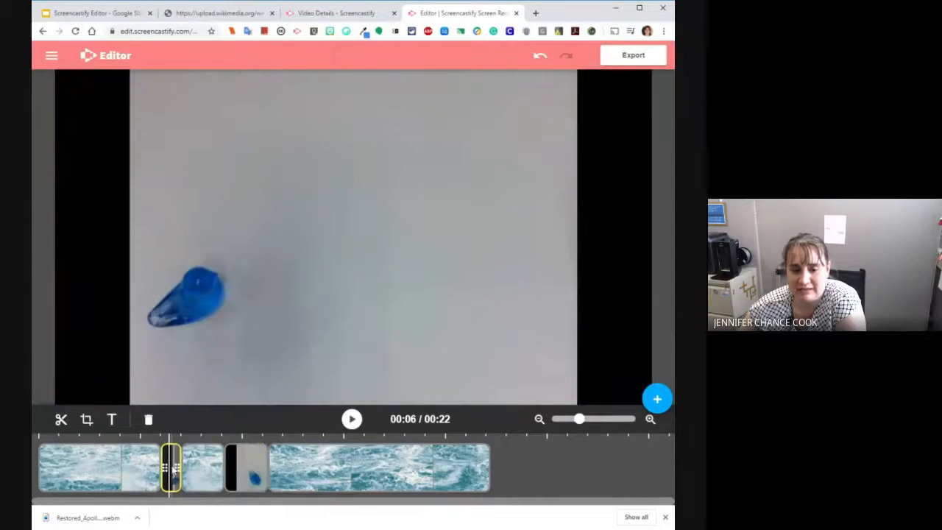
left_click(86, 423)
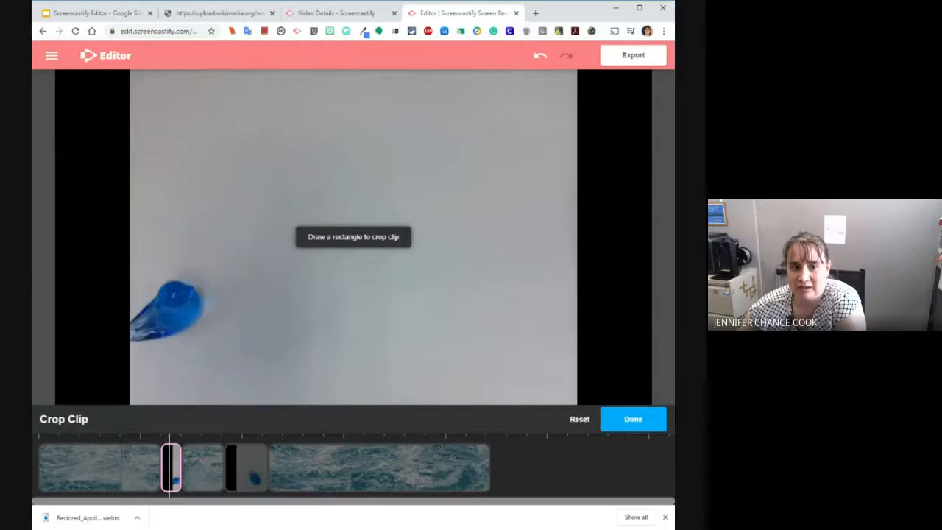
mouse_move(131, 73)
left_mouse_down()
mouse_move(160, 263)
mouse_move(301, 357)
mouse_move(469, 378)
mouse_move(288, 379)
mouse_move(427, 389)
left_mouse_up()
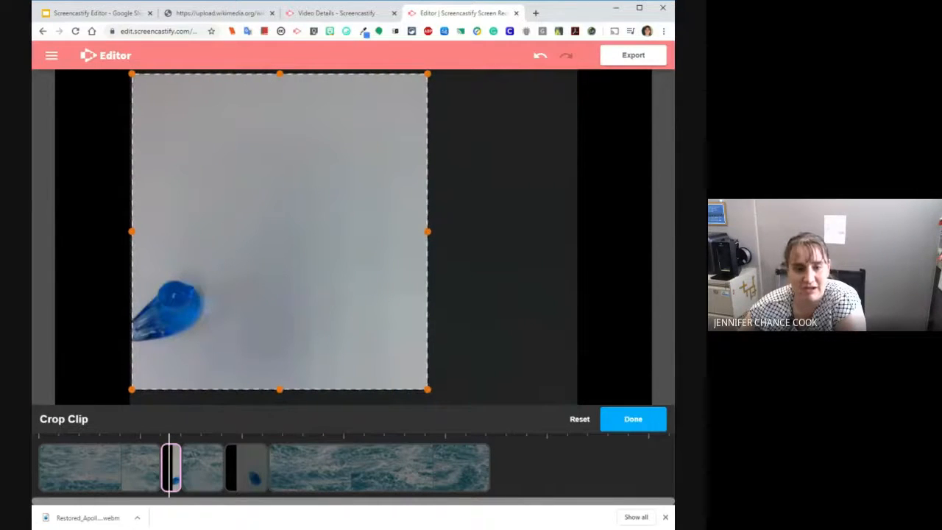
left_click(633, 419)
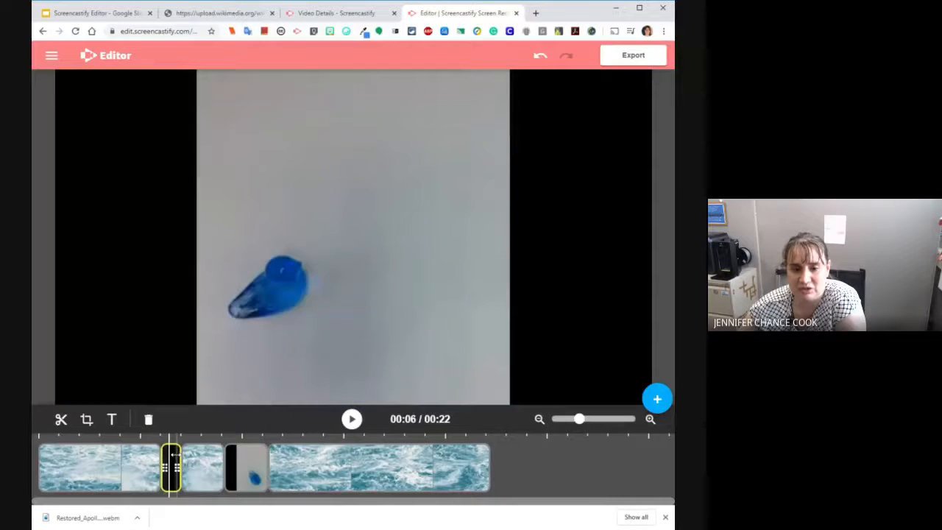
Step: Tighten the short bird clip's crop to the lower-left area of the picture around the bird
left_click(88, 419)
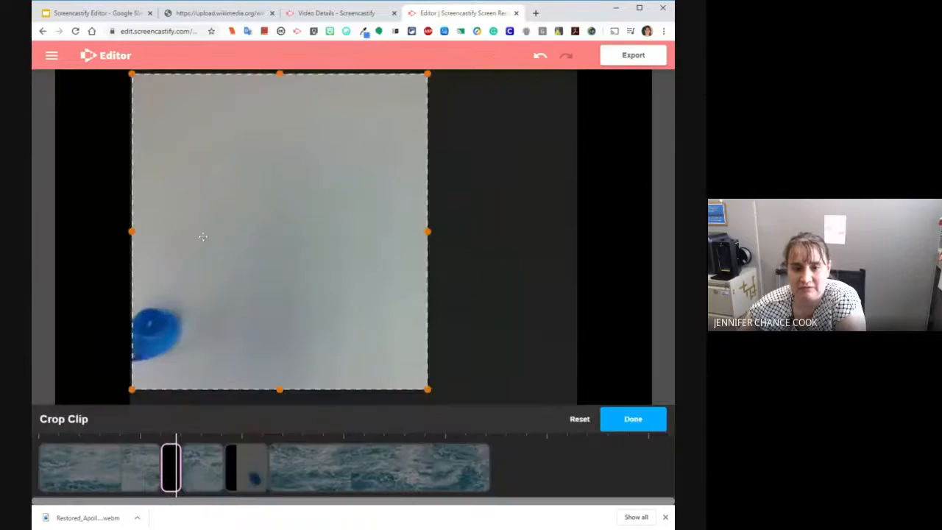
left_click_drag(421, 76, 339, 204)
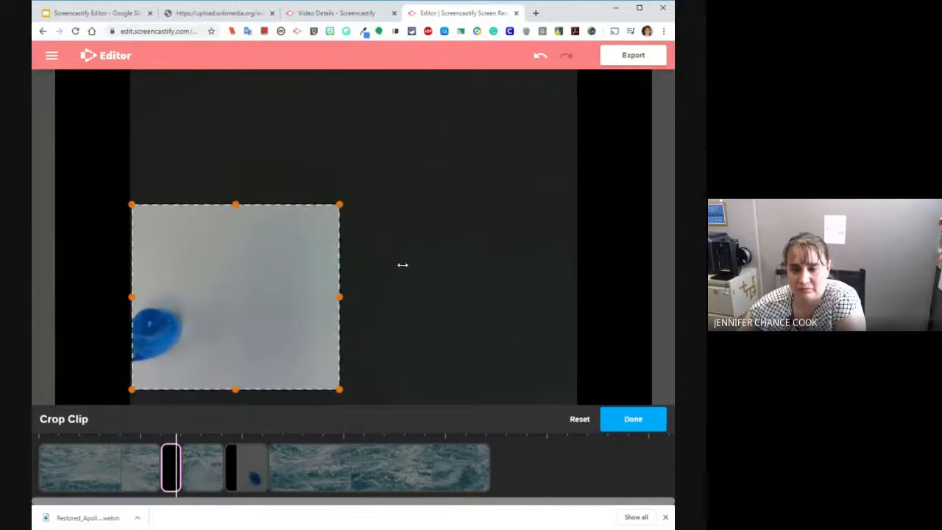
left_click(638, 420)
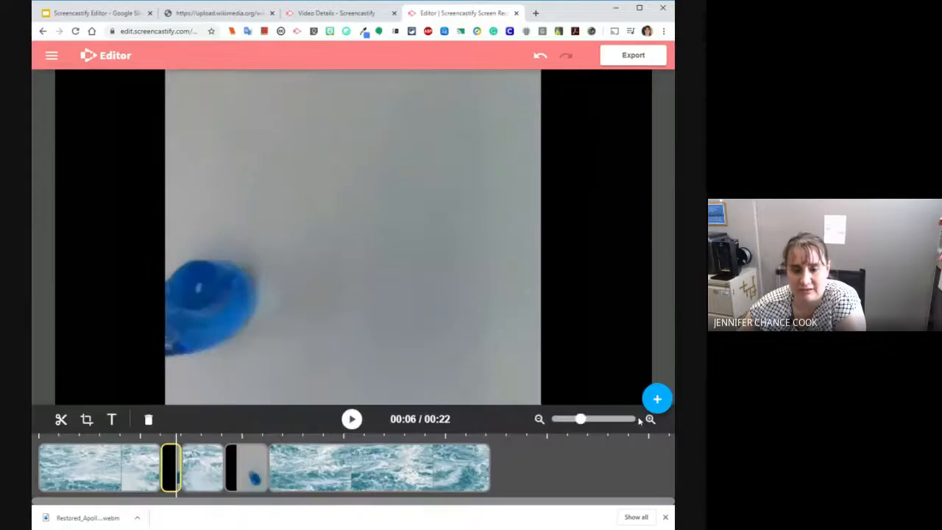
Step: Play the cropped short bird clip from its beginning and pause once the playback reaches the following ocean clip
left_click(352, 419)
left_click(352, 421)
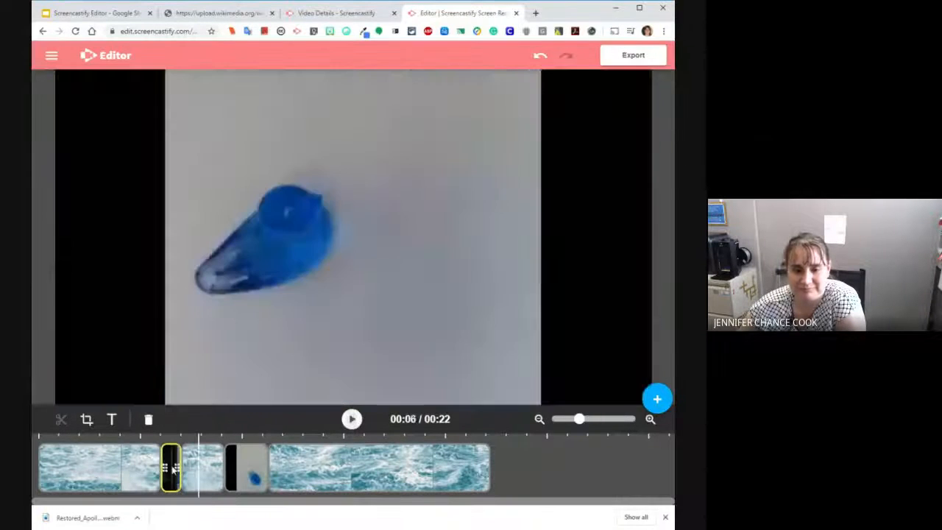
left_click(166, 468)
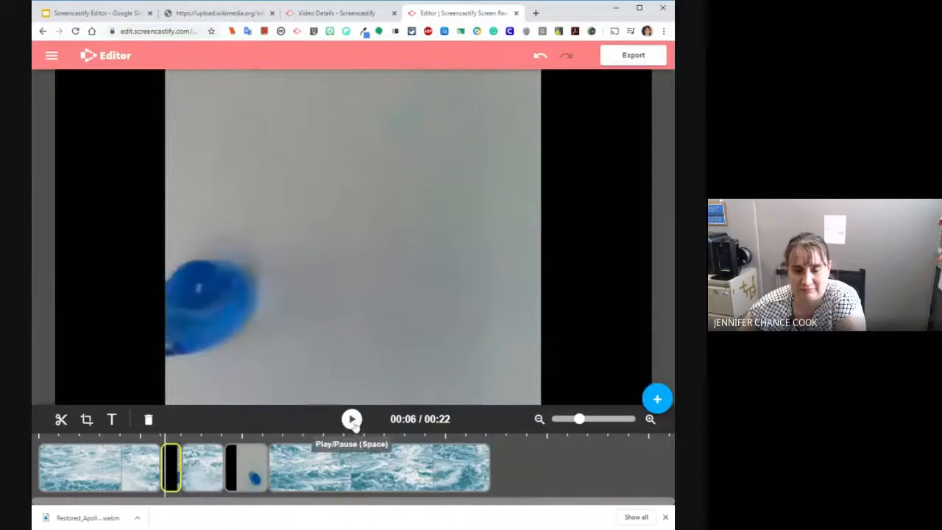
left_click(351, 419)
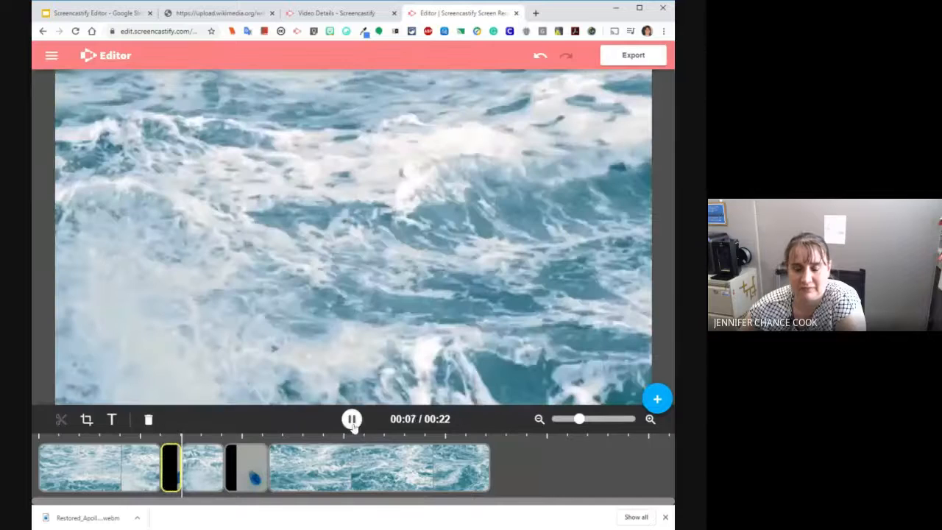
left_click(352, 420)
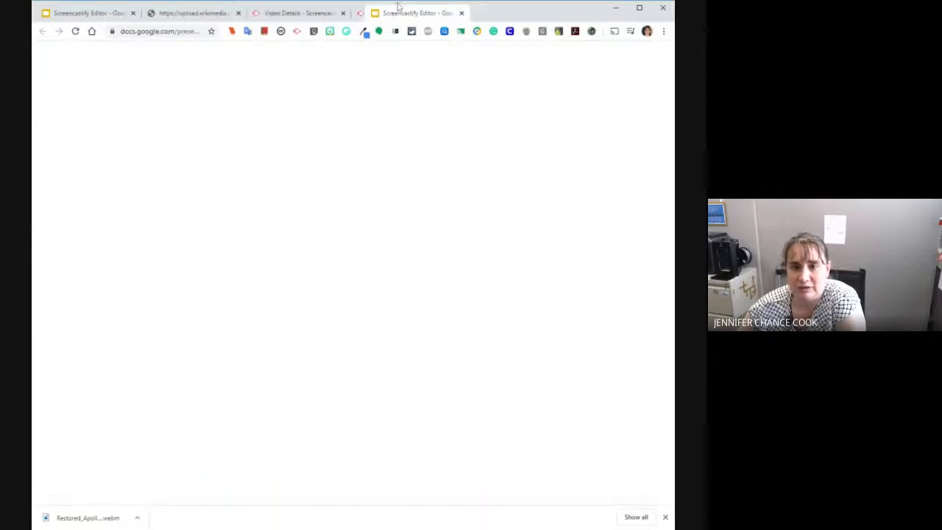
Step: Move the newly opened Google Slides presentation tab to the end of the tab row and add a new slide after slide 17
left_click_drag(400, 7, 489, 13)
left_click(106, 151)
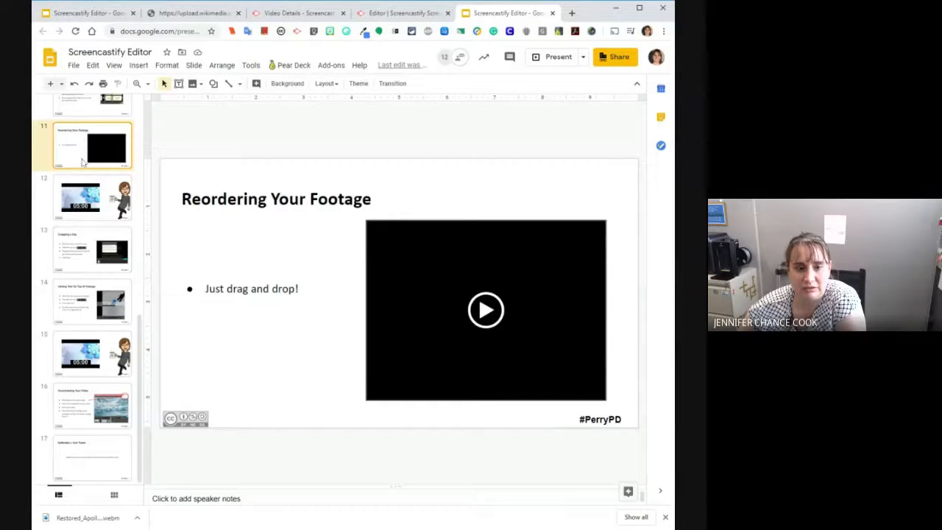
left_click(131, 480)
left_click(131, 485)
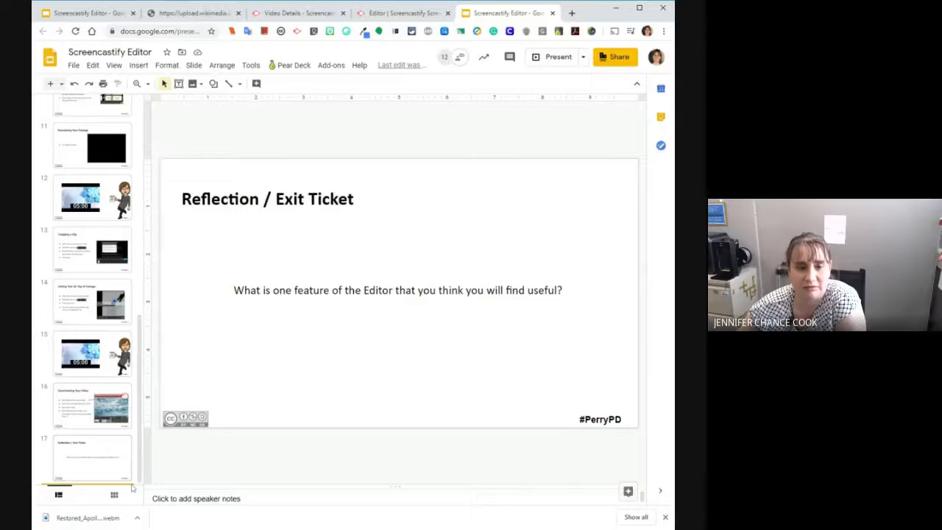
left_click(50, 84)
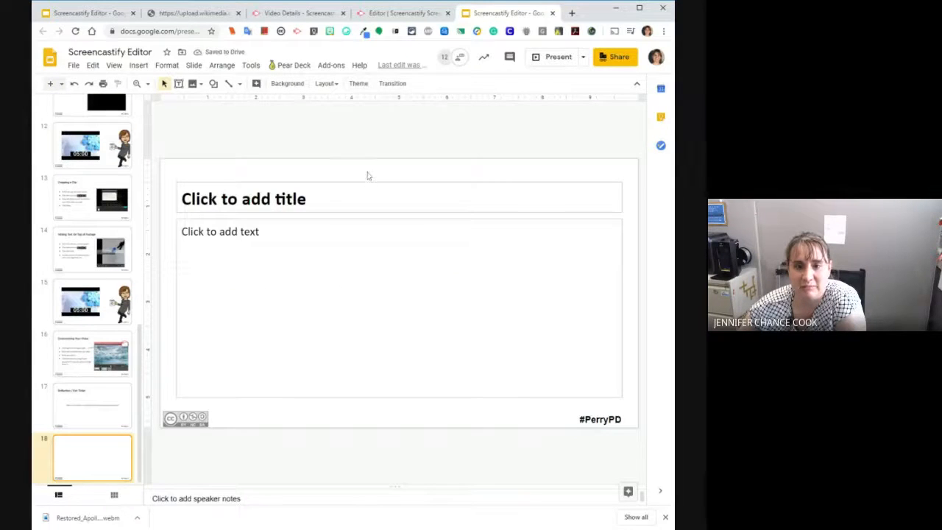
Step: Set the background colour of the new slide 18 to solid black
left_click(296, 88)
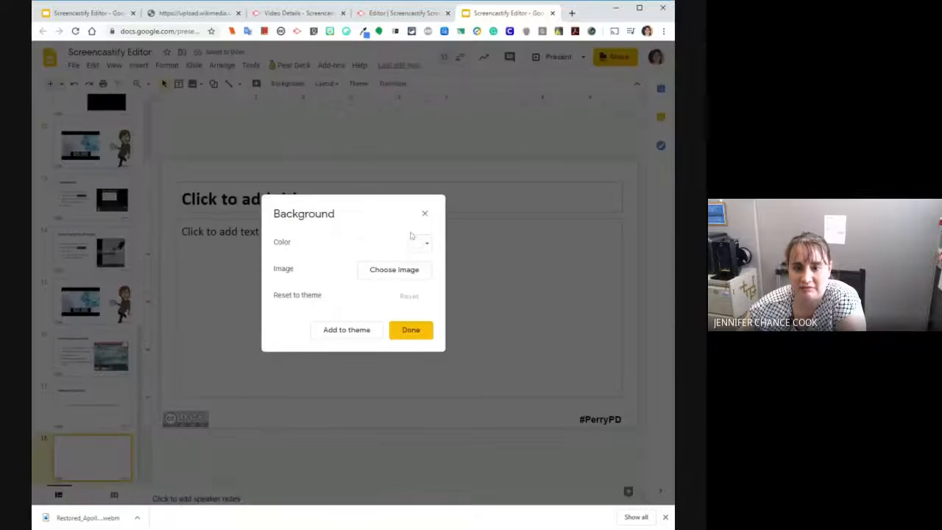
left_click(421, 243)
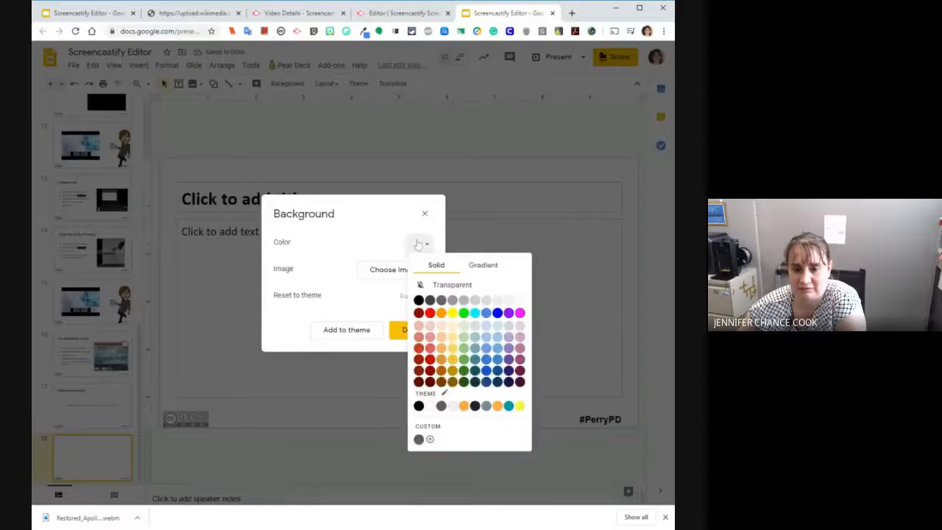
left_click(419, 300)
left_click(411, 331)
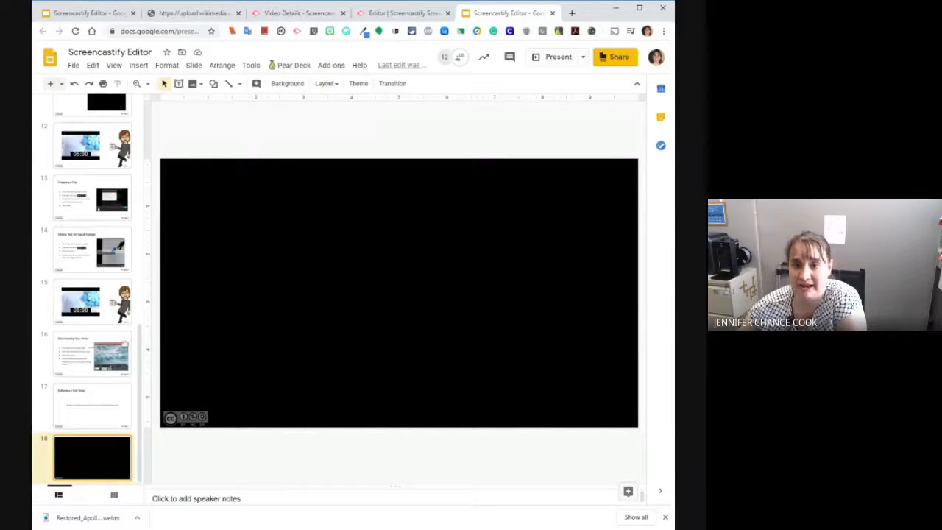
Step: Return to the running slideshow and advance from Cropping a Clip to the Adding Text On Top of Footage slide with its demo image
left_click(388, 16)
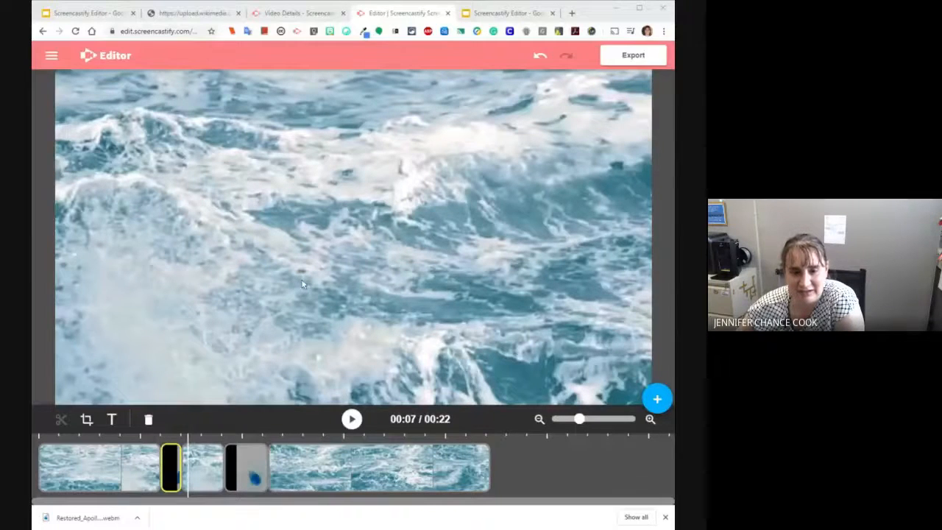
left_click(78, 15)
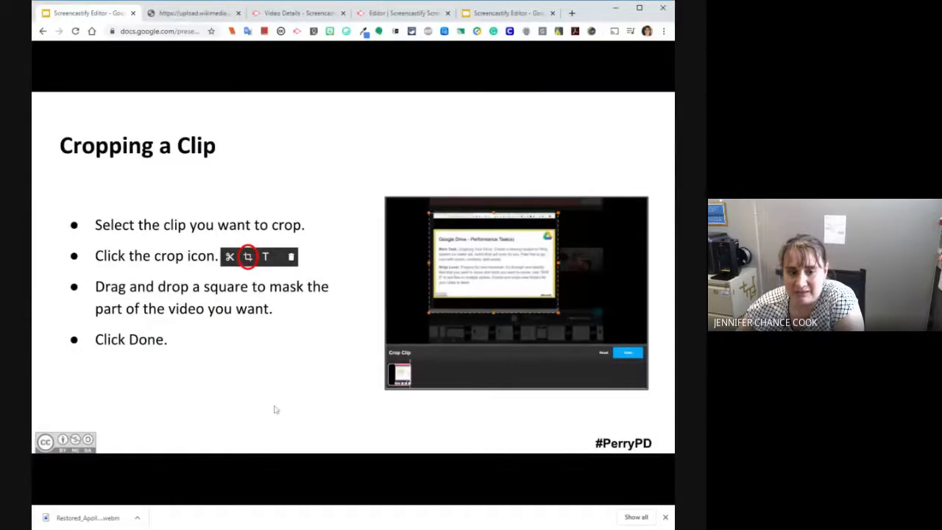
mouse_move(400, 479)
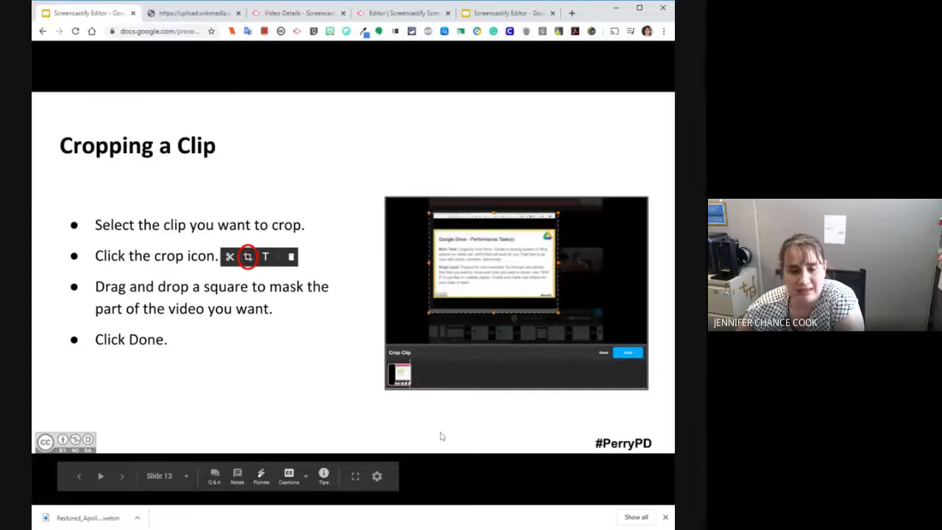
key("Right")
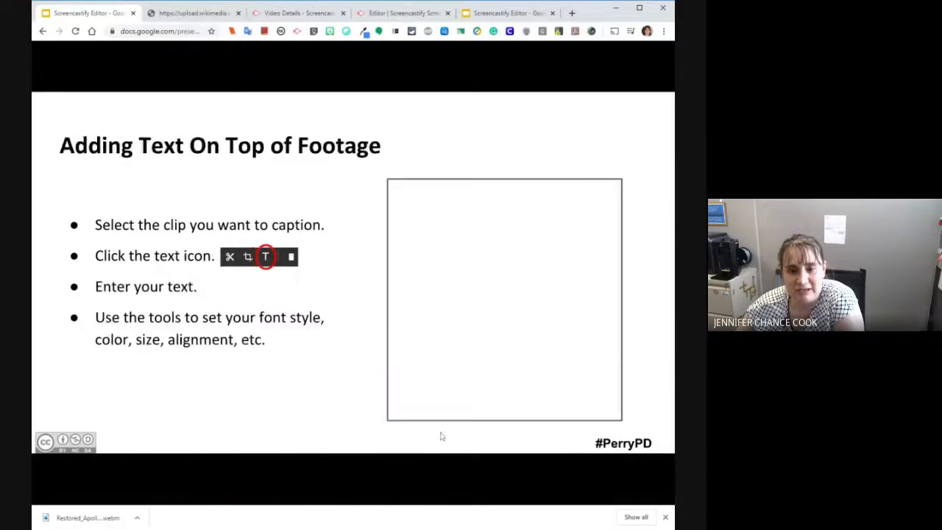
key("Right")
left_click(71, 473)
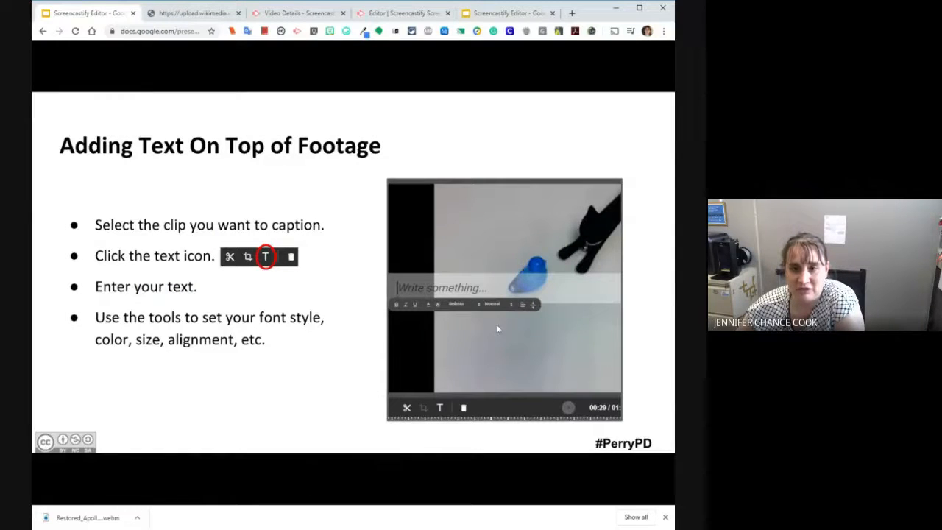
Step: Switch to the Screencastify editor and add a text overlay on the last ocean clip starting at 00:12
left_click(403, 13)
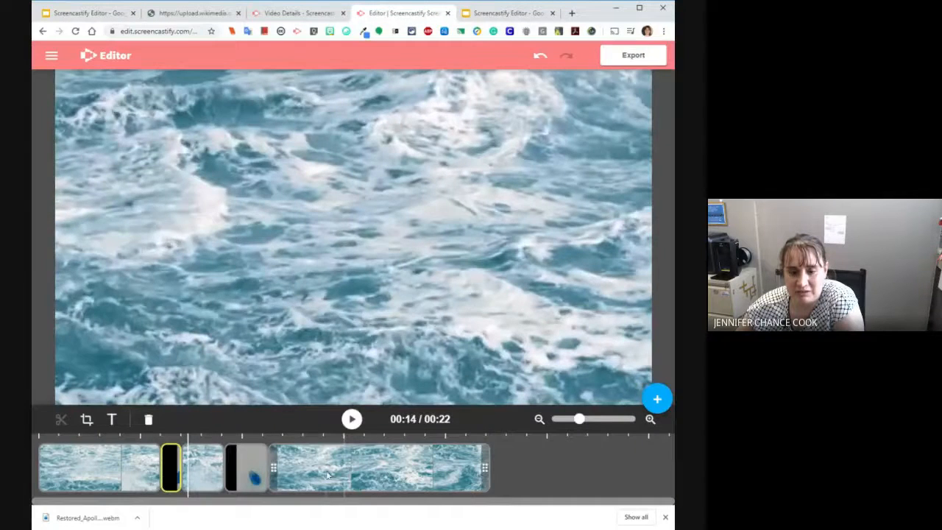
left_click(316, 470)
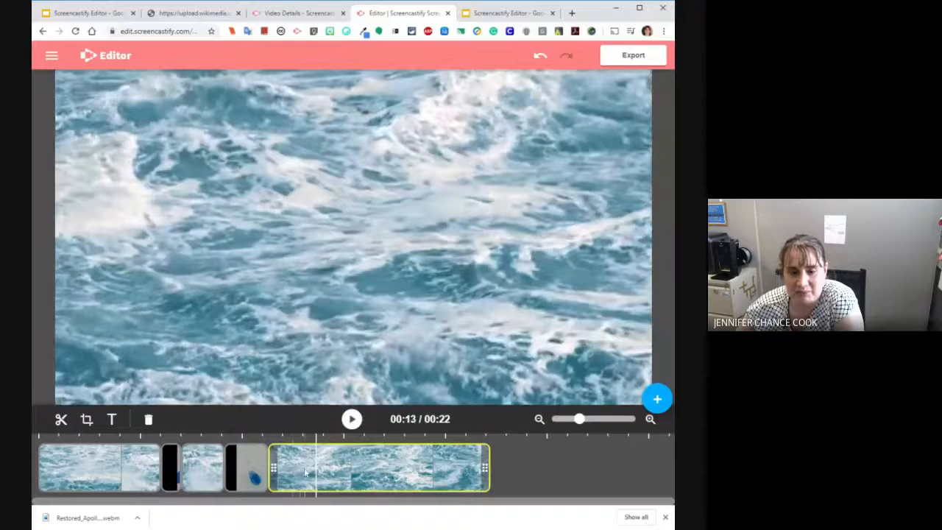
left_click(303, 473)
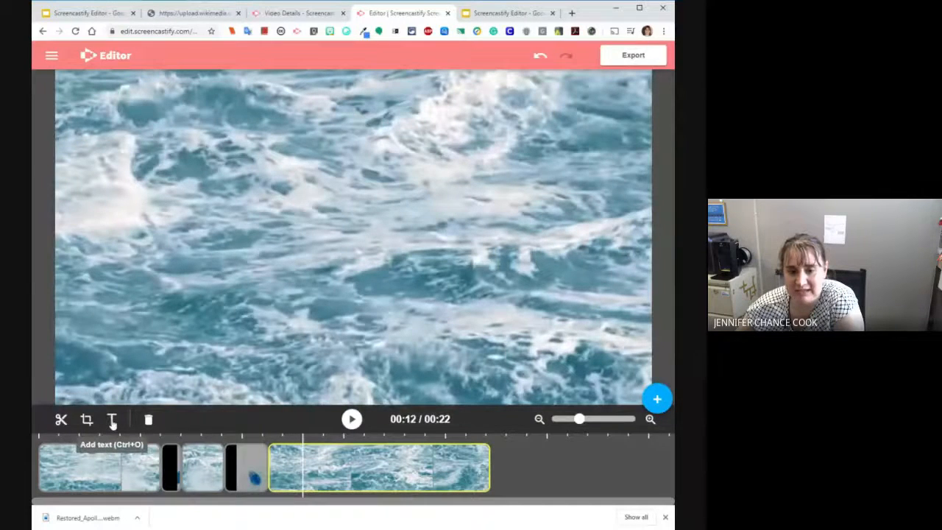
left_click(112, 420)
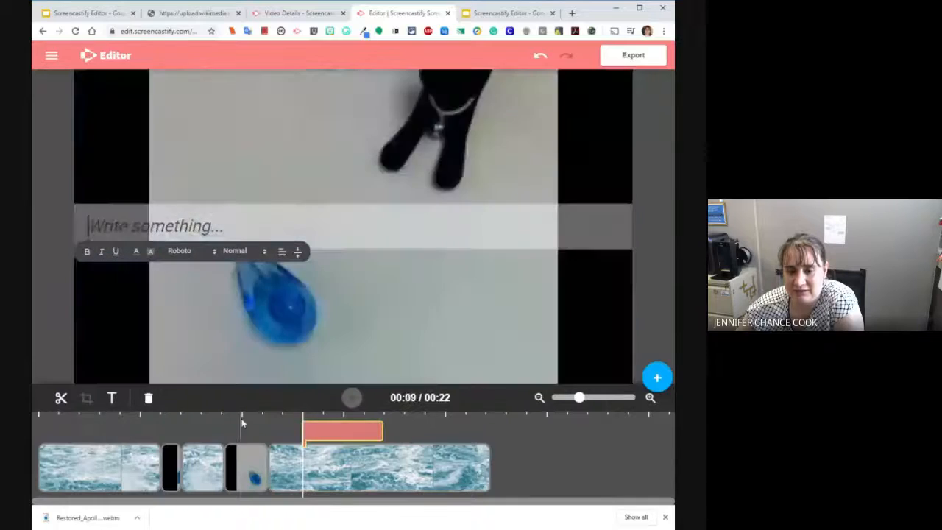
Step: Extend the end of the text overlay on the timeline to about 00:17 and select the overlay
mouse_move(319, 431)
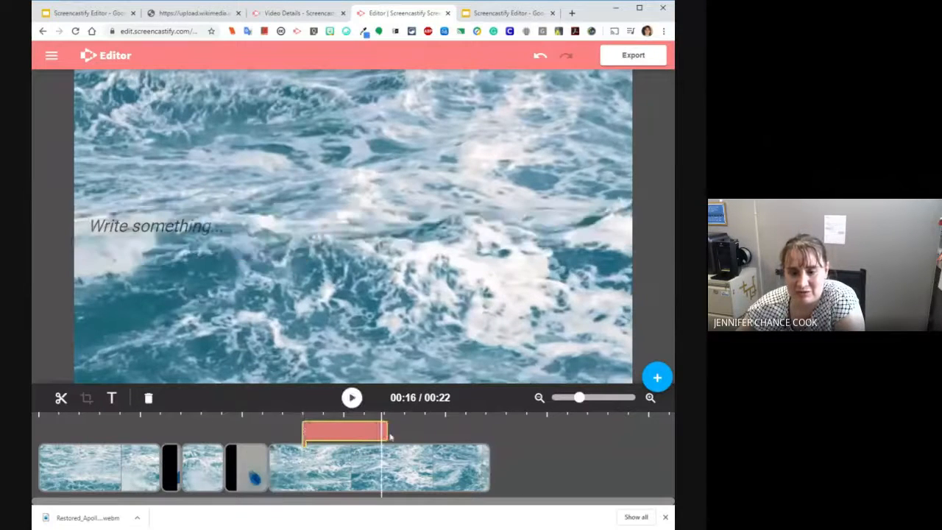
left_click_drag(381, 433, 401, 432)
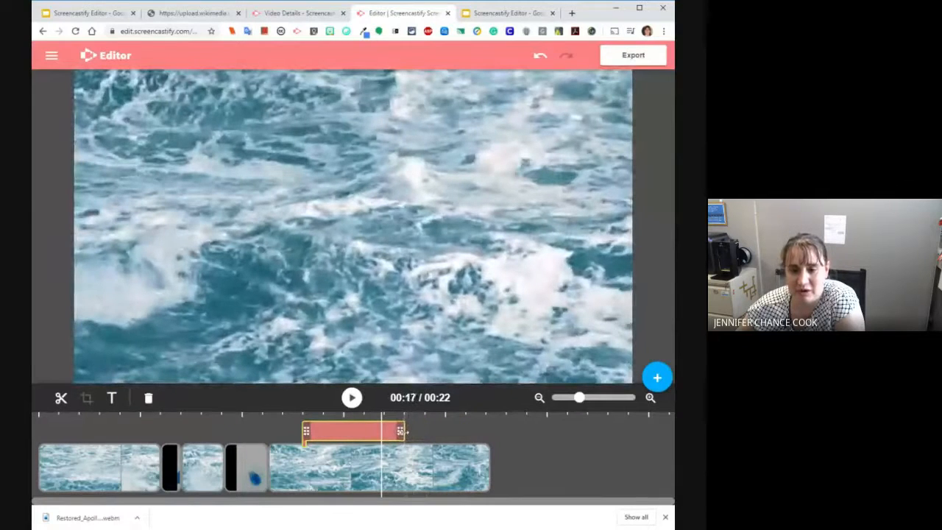
left_click(347, 434)
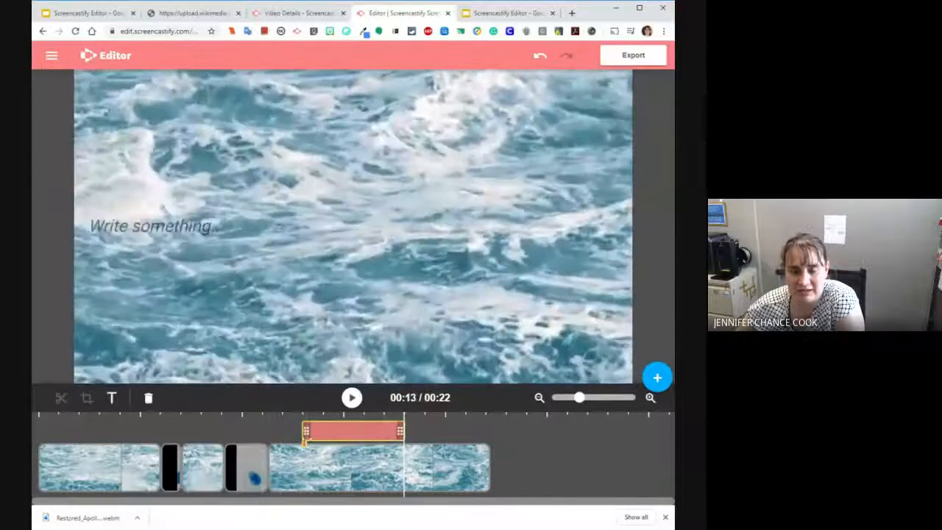
Step: Enter "Hi all!" in the text overlay on the last ocean clip, with dark blue text and a bright light-blue highlight
left_click(318, 432)
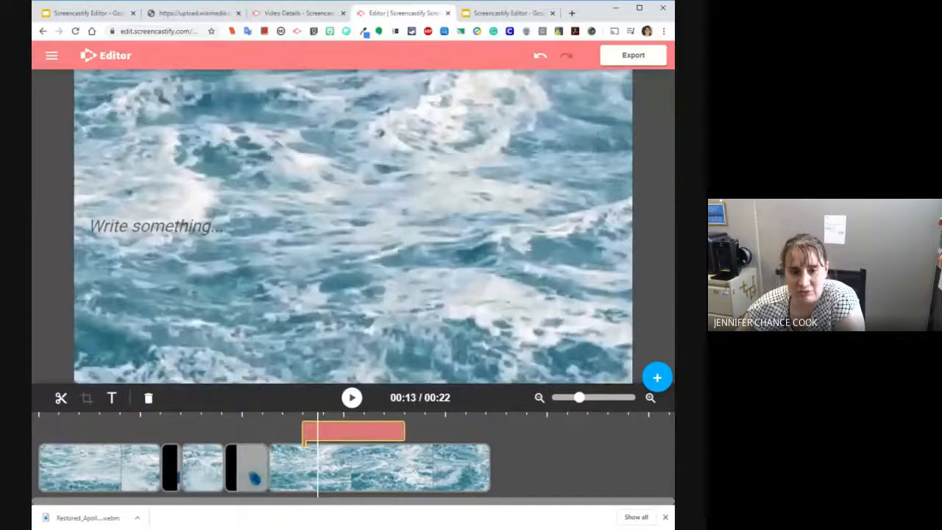
left_click(147, 226)
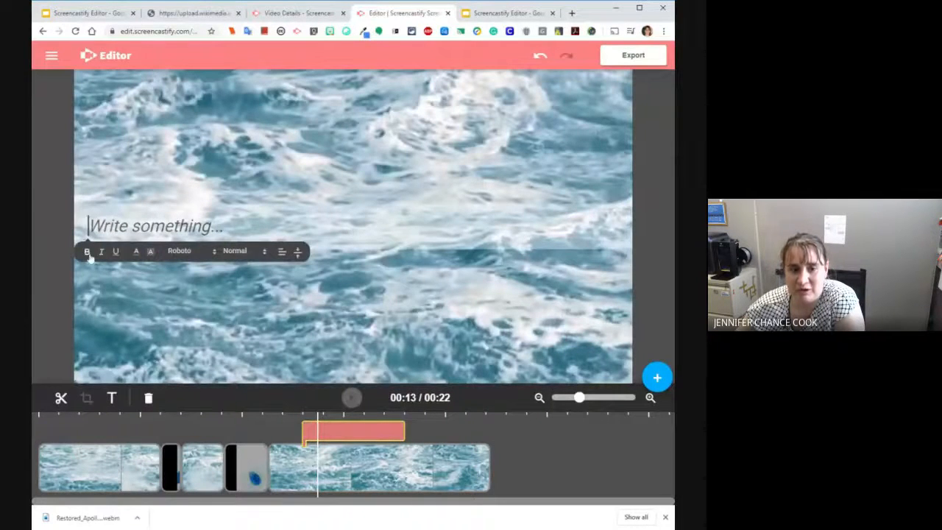
left_click(145, 253)
left_click(189, 271)
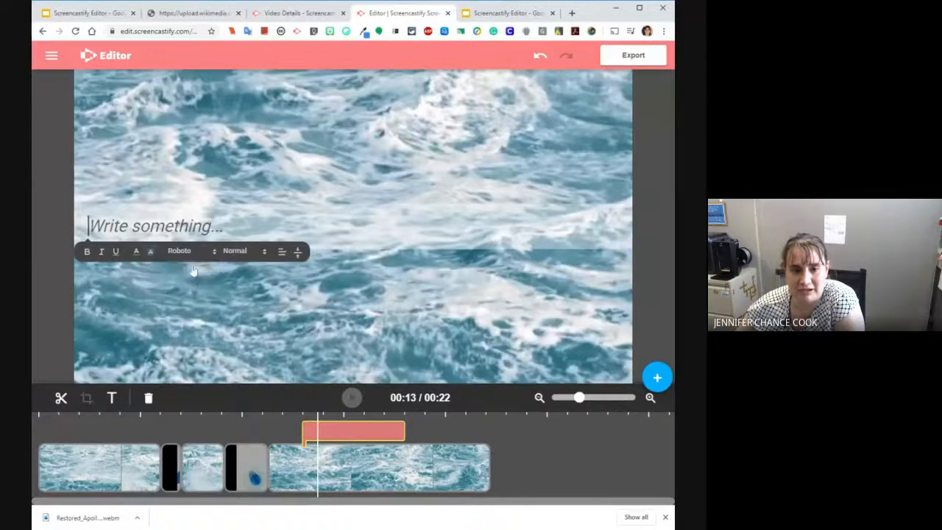
left_click(136, 252)
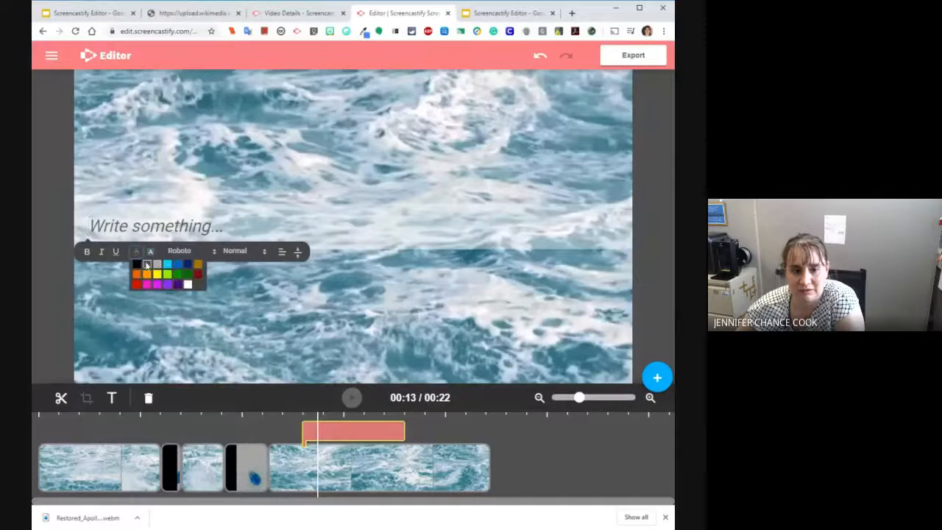
left_click(187, 267)
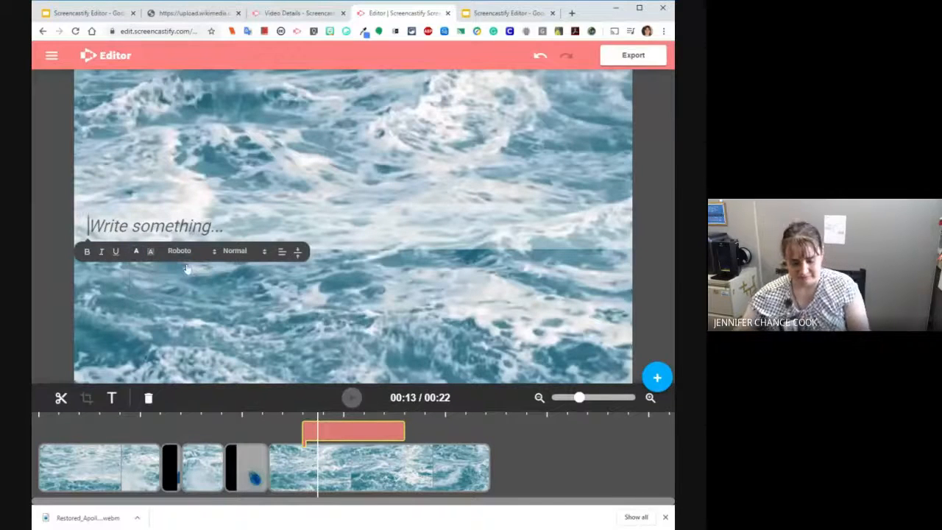
type("Hi all")
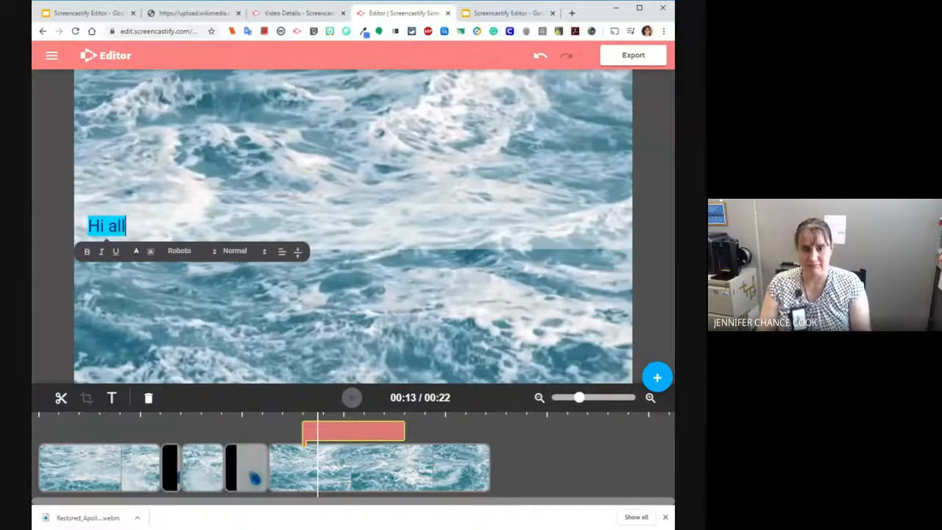
type("!")
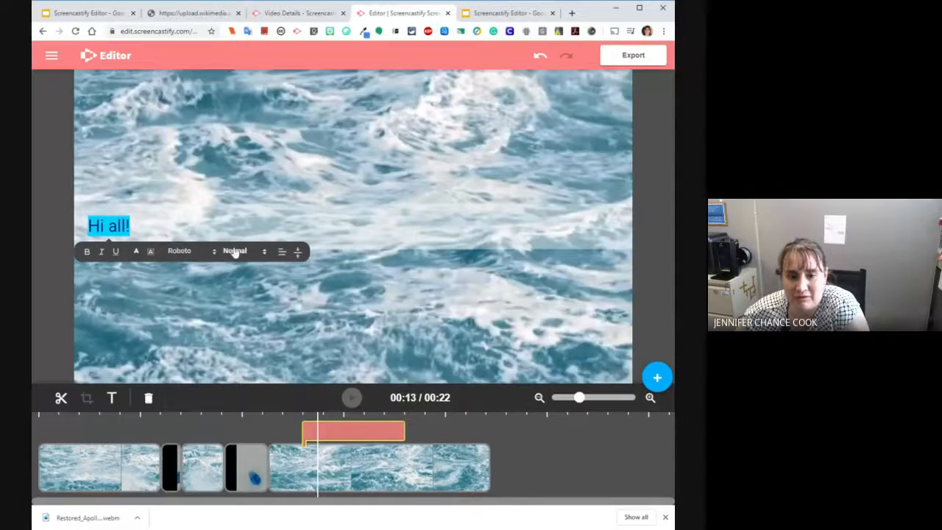
Step: Align the "Hi all!" text vertically to the top of the frame, to the bottom, and back to the middle
left_click(297, 254)
left_click(295, 283)
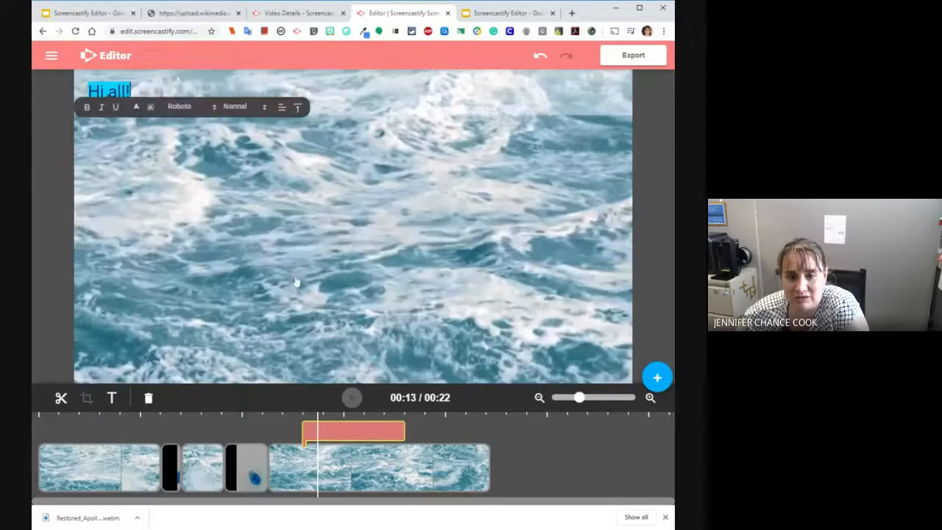
left_click(297, 117)
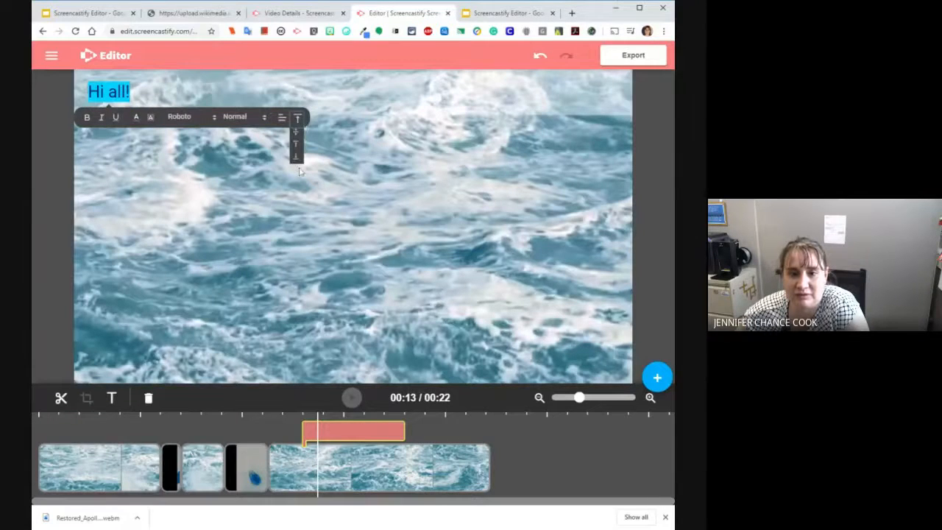
left_click(297, 158)
left_click(298, 335)
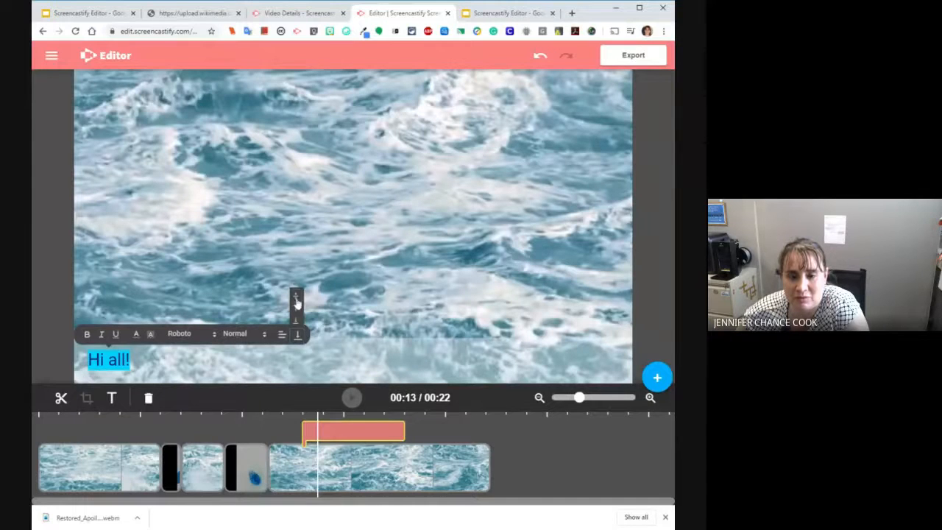
left_click(298, 306)
Step: Centre the "Hi all!" text horizontally, and align it to the right side of the frame
left_click(279, 253)
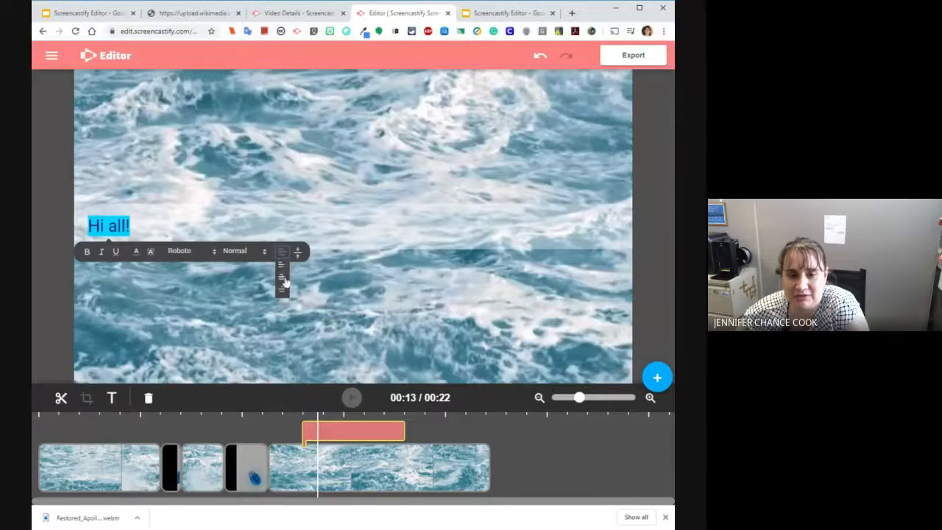
left_click(281, 276)
left_click(442, 251)
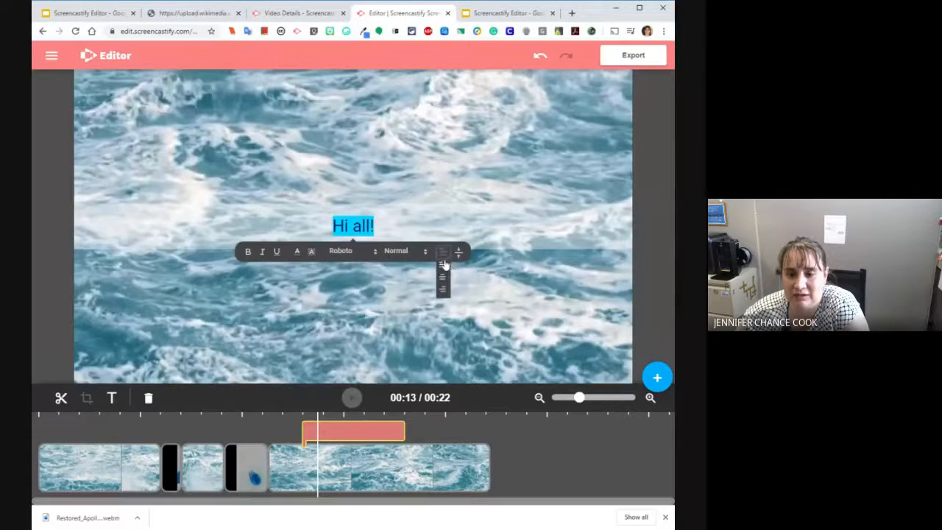
left_click(445, 293)
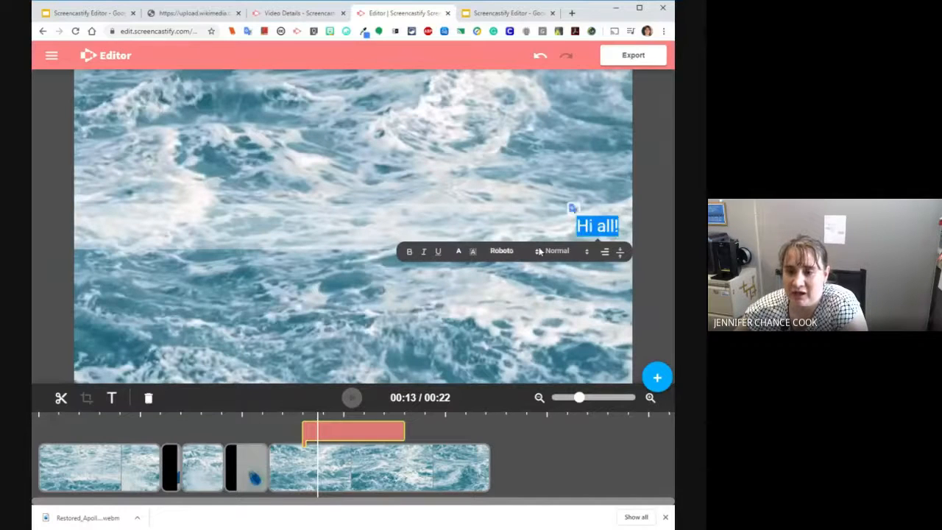
Step: Change the font of the "Hi all!" text to Indie Flower and make the whole text bold
left_click(504, 251)
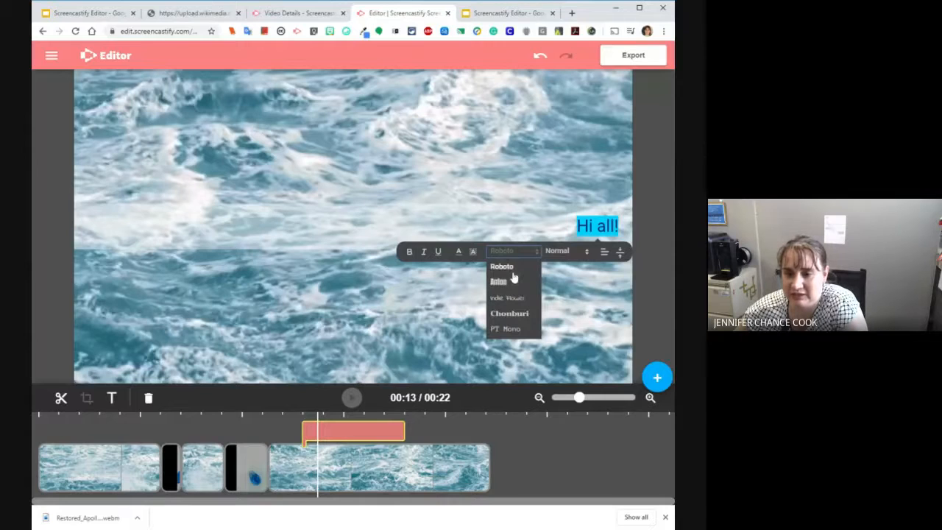
left_click(508, 297)
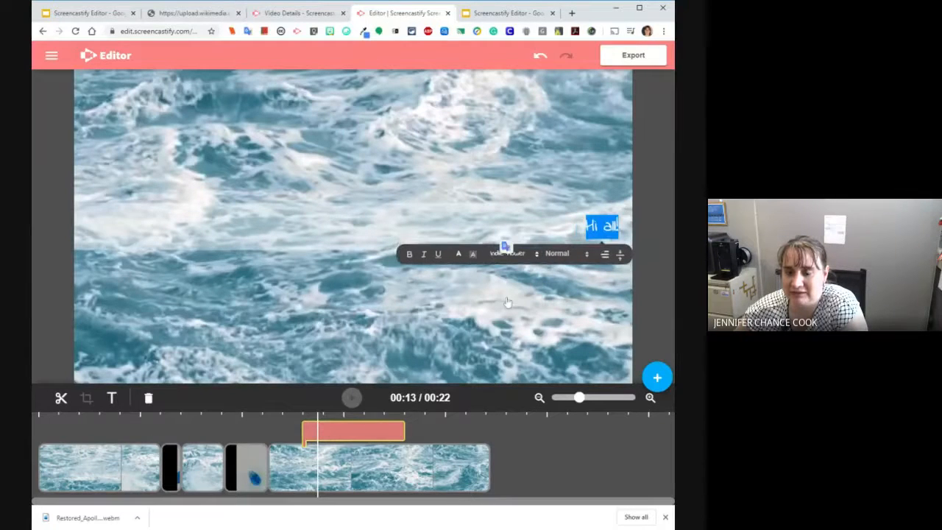
left_click(530, 158)
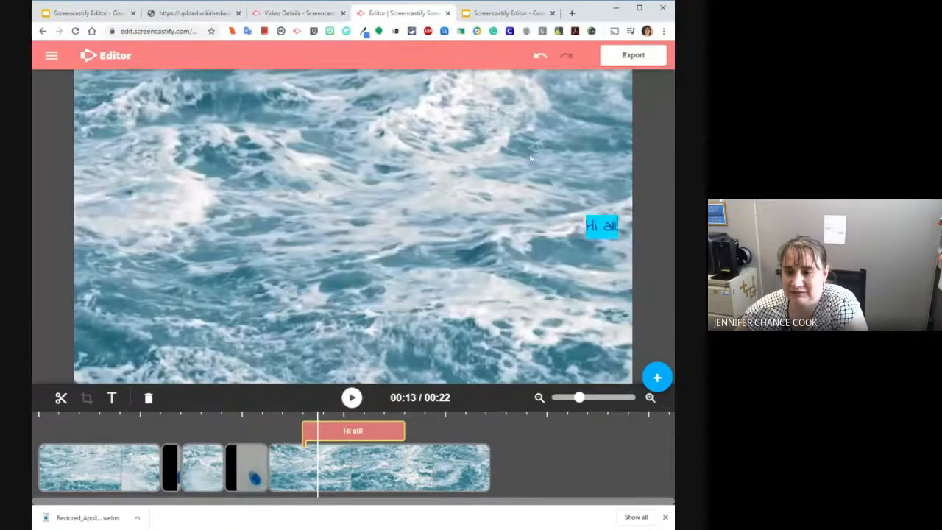
left_click(602, 226)
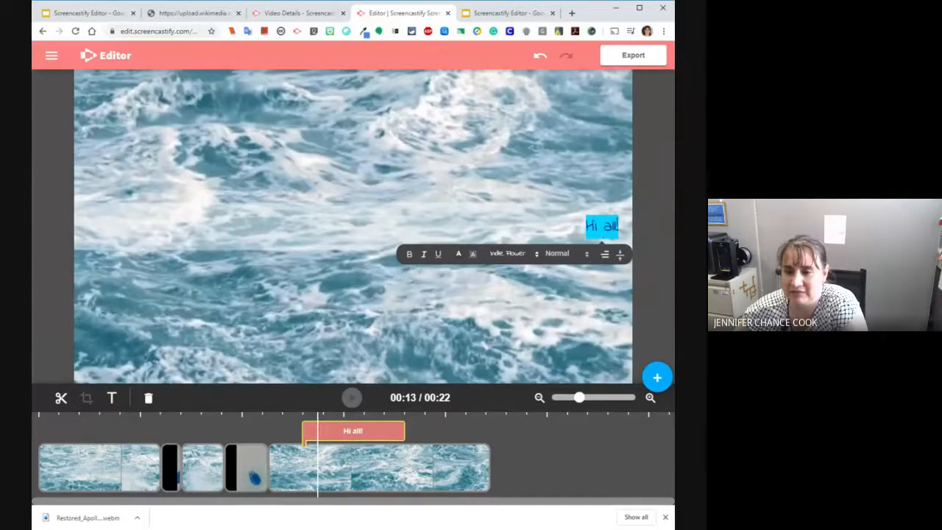
left_click_drag(617, 227, 593, 227)
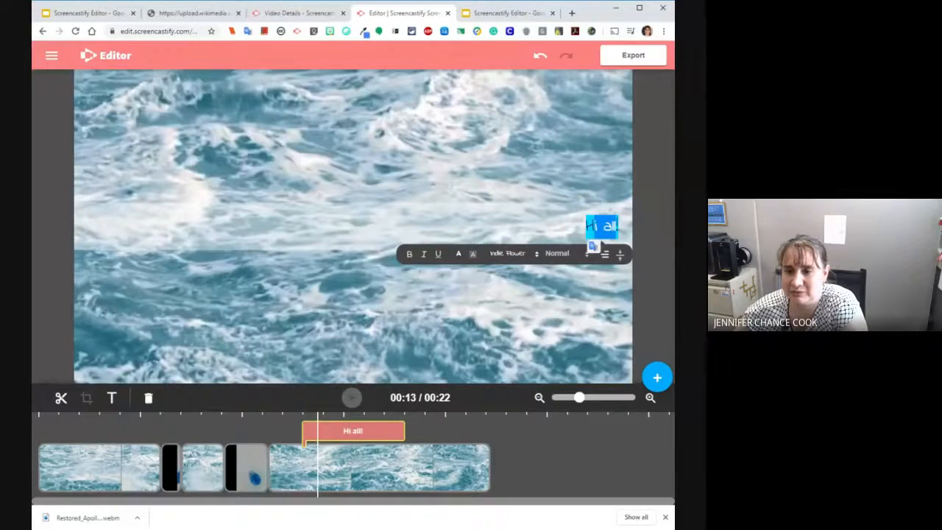
left_click(424, 254)
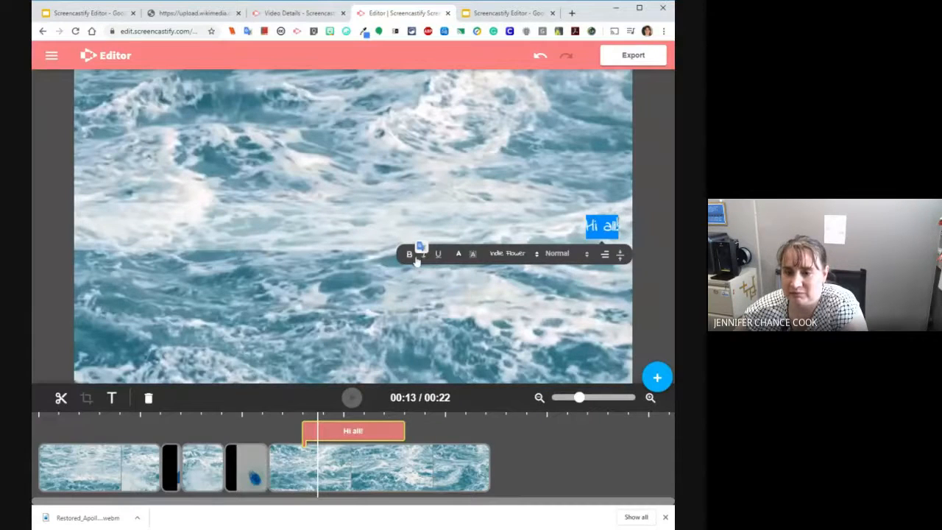
left_click(423, 254)
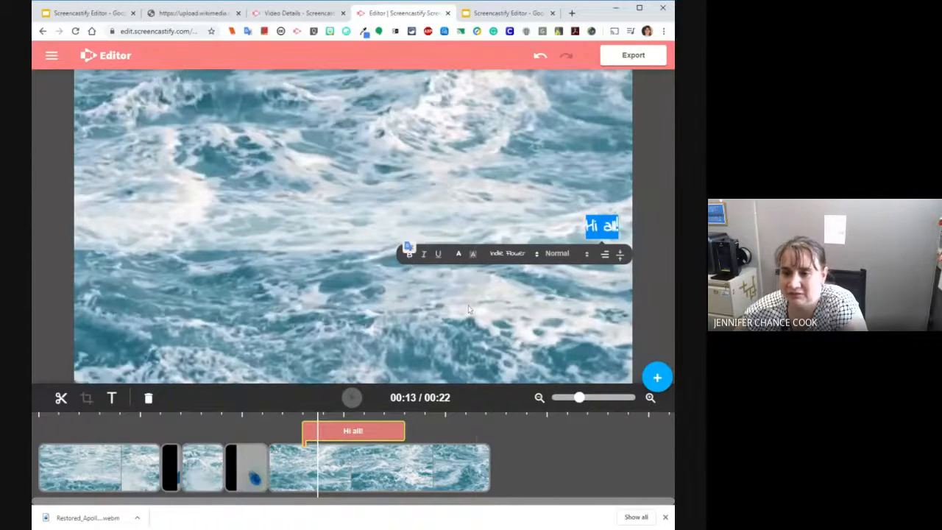
left_click(467, 306)
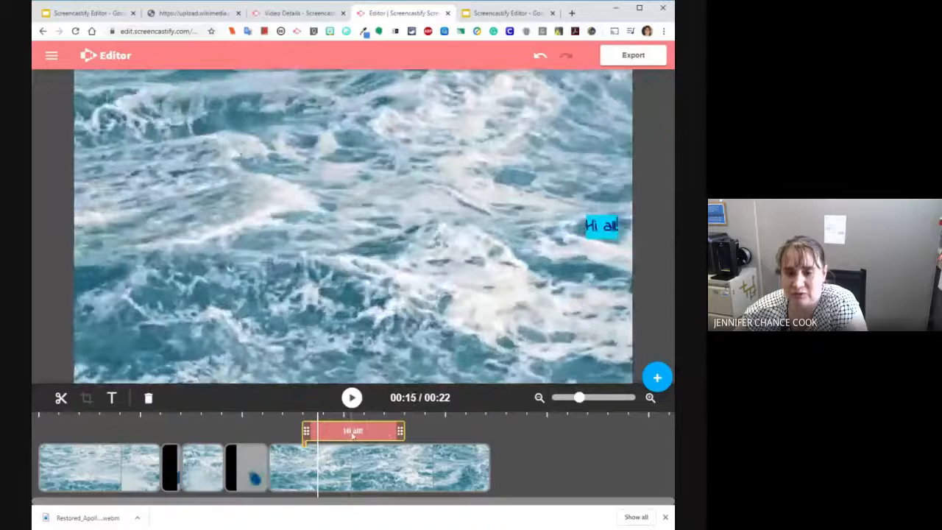
Step: Select the first ocean clip and add a second text overlay starting within its first second
left_click(352, 435)
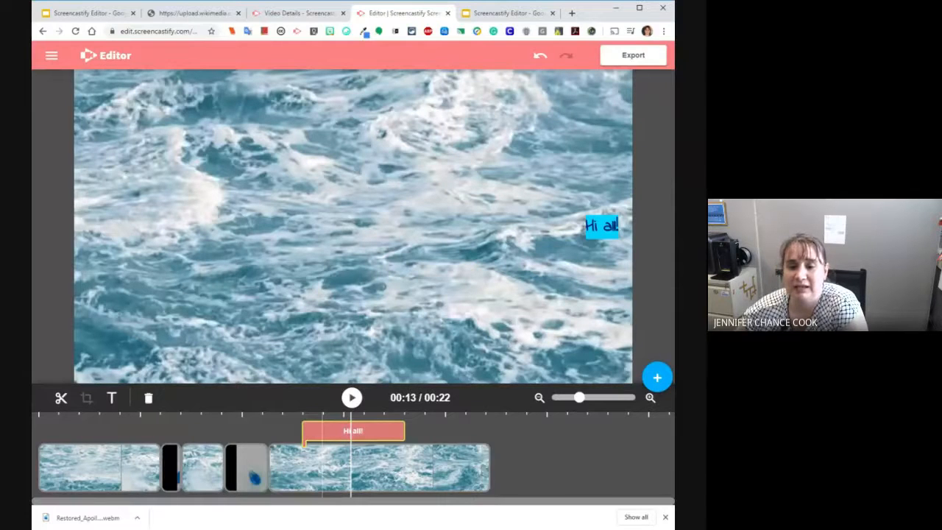
left_click(109, 471)
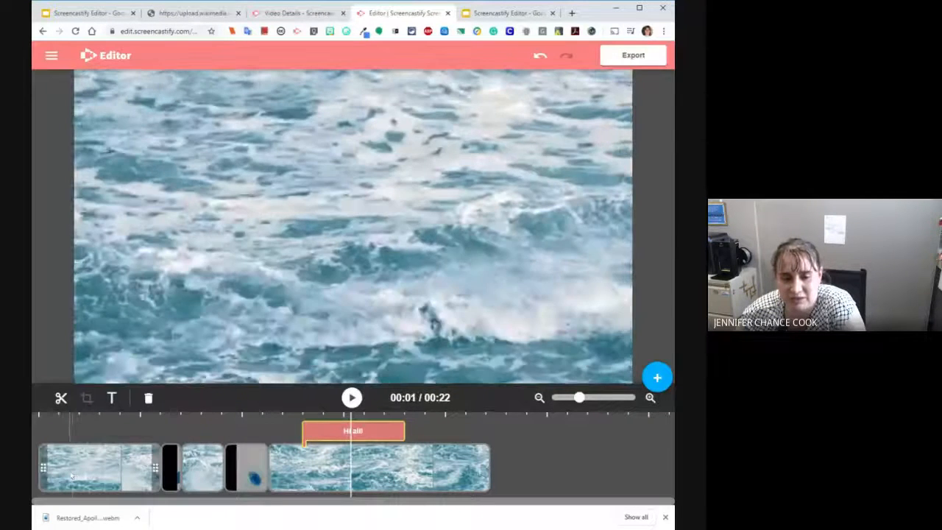
left_click(108, 457)
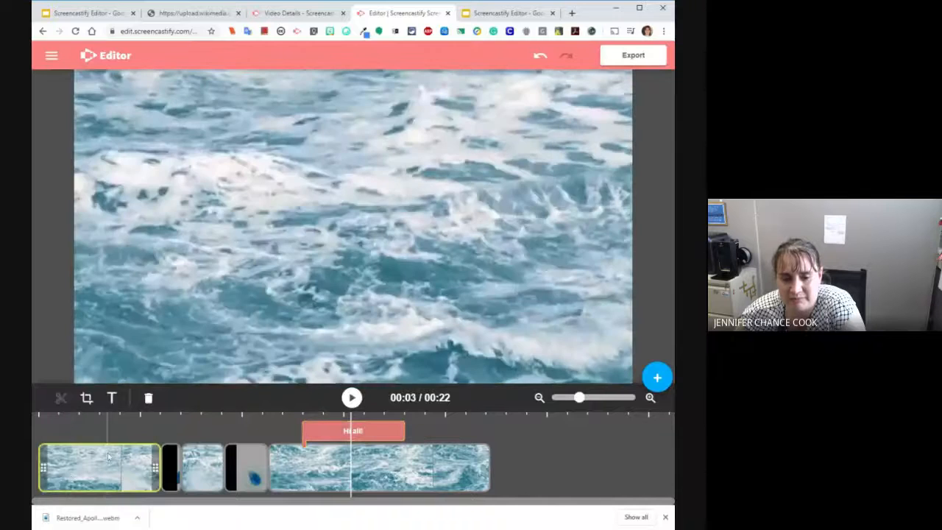
left_click(108, 457)
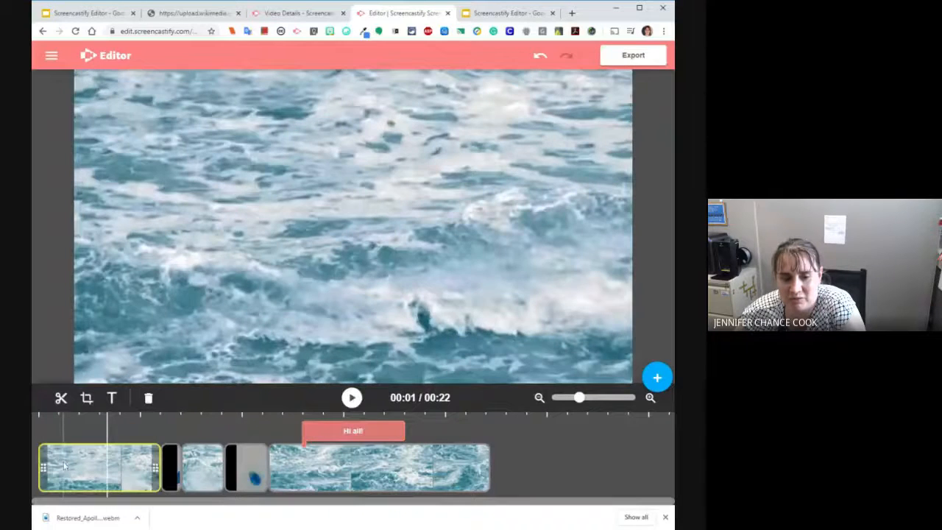
left_click(60, 466)
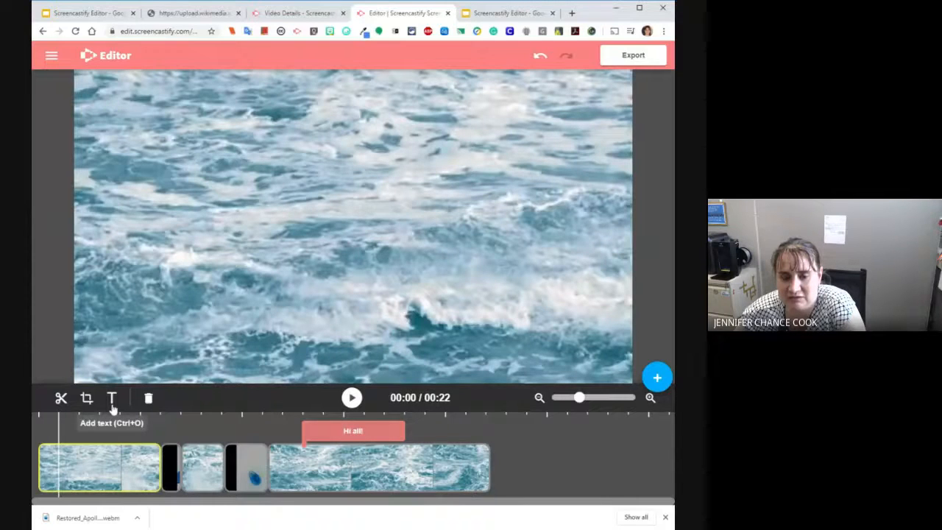
left_click(112, 403)
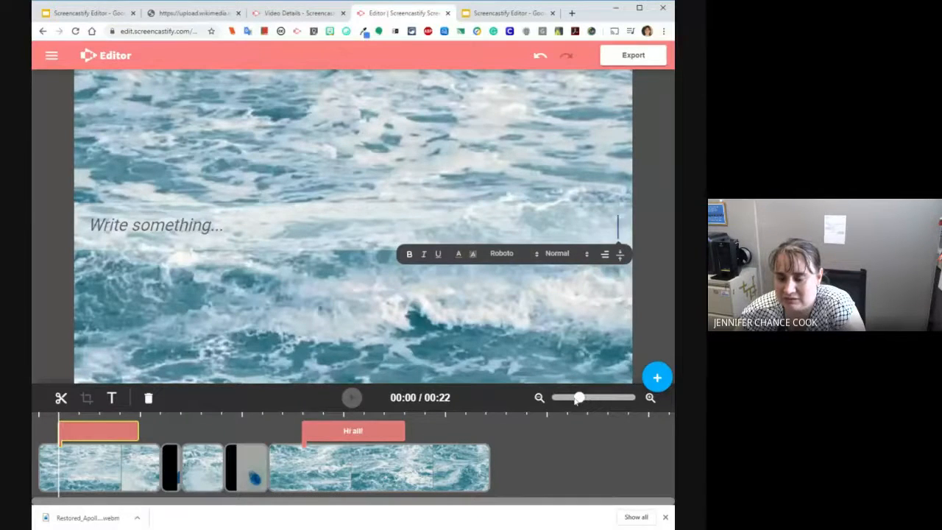
Step: Zoom the timeline all the way out, all the way in, and back to a level showing every clip
left_click_drag(578, 398, 553, 398)
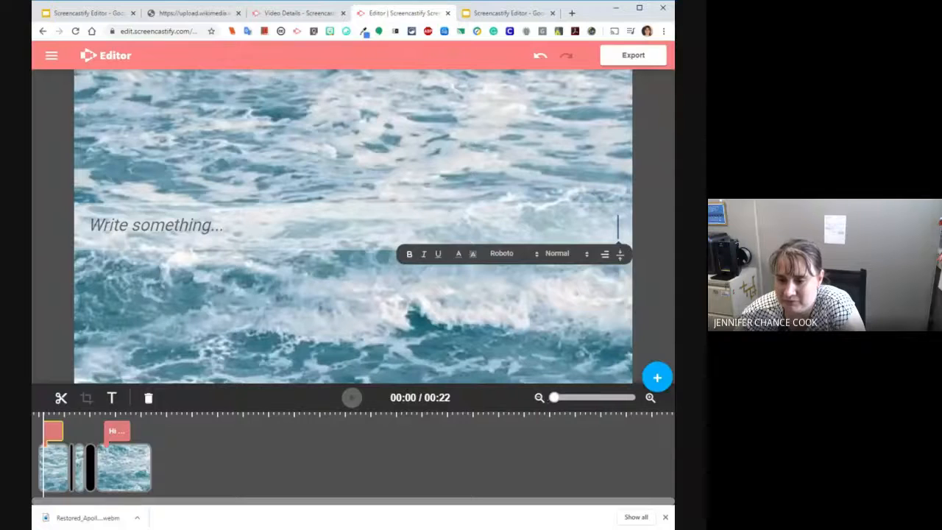
left_click_drag(554, 397, 637, 410)
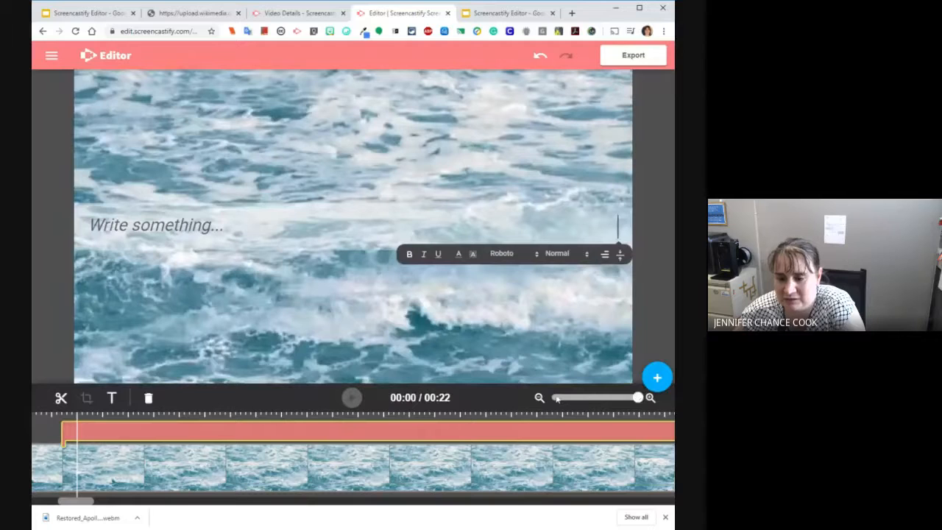
left_click_drag(637, 397, 581, 397)
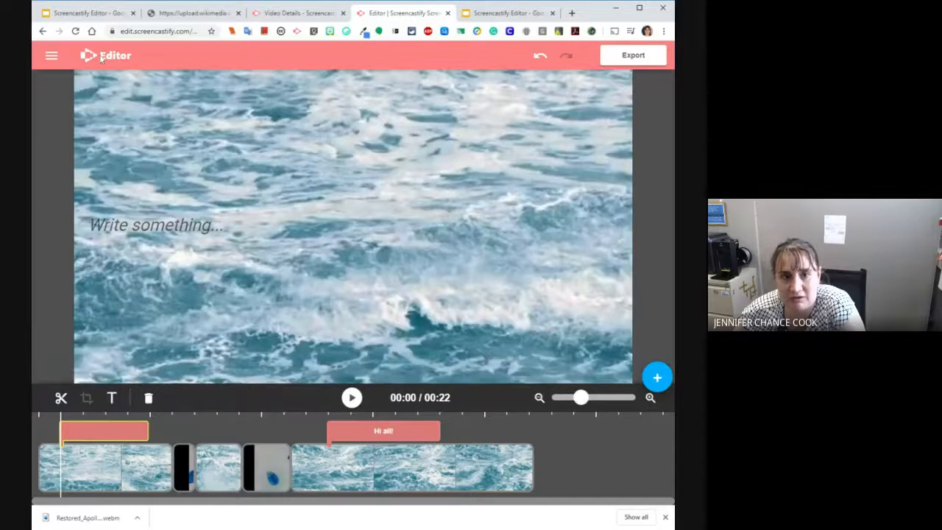
Step: Return to the running slideshow, start the 5-minute timer video on the break slide, and advance to the Downloading Your Video slide
left_click(88, 16)
mouse_move(291, 456)
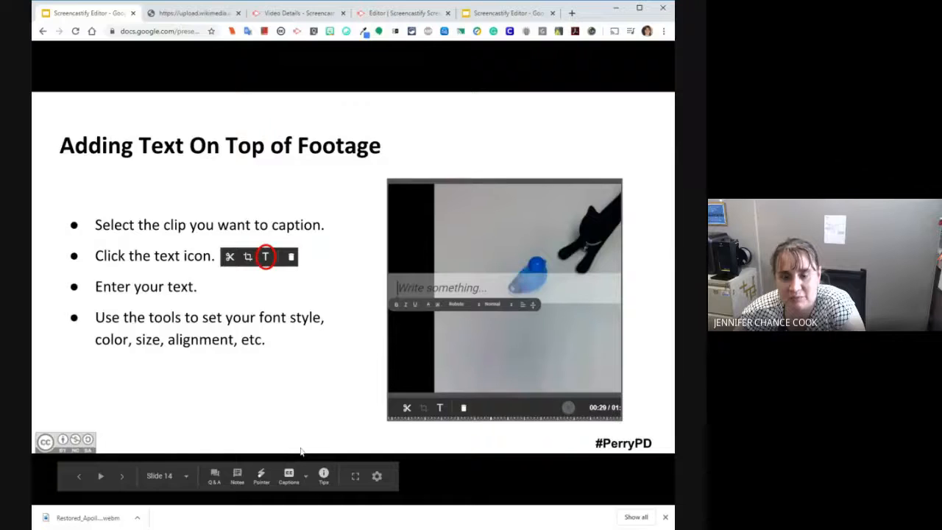
key("Right")
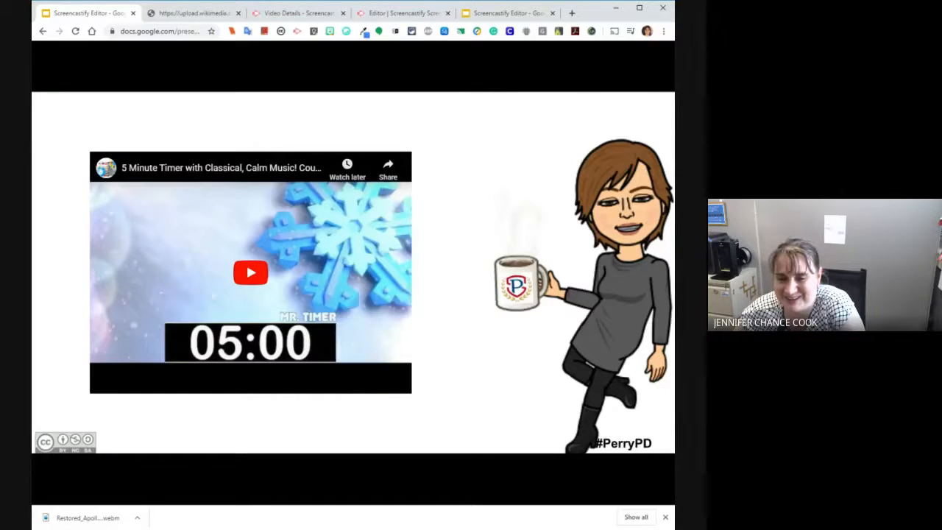
left_click(238, 280)
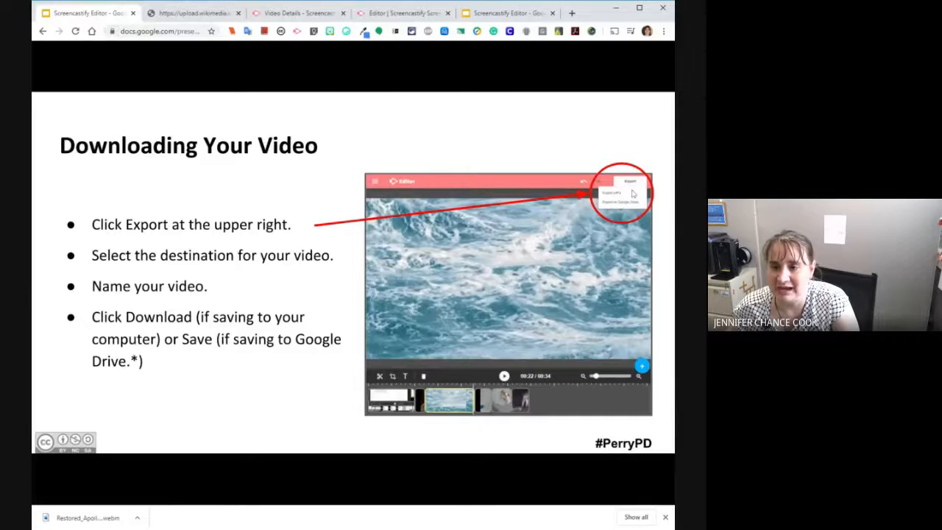
Step: Switch from the slideshow to the Screencastify editor and start exporting the edited video as an MP4
left_click(501, 15)
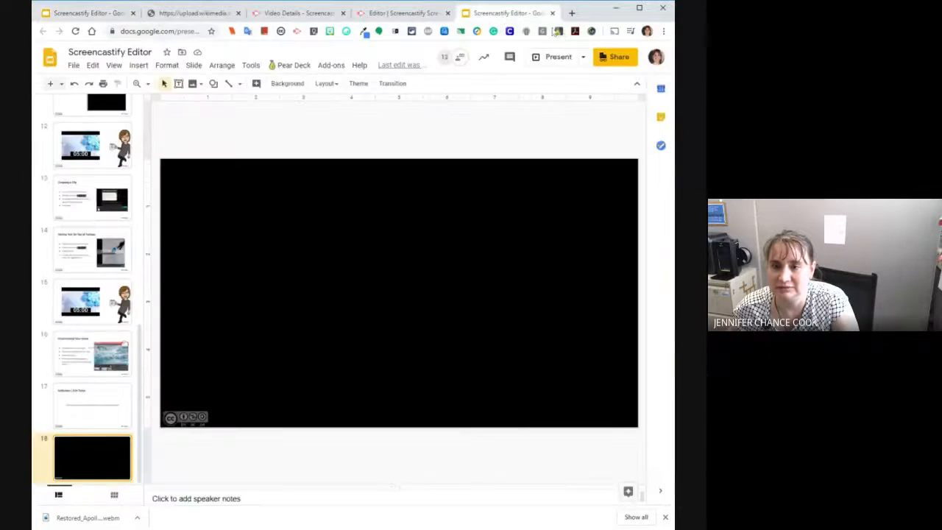
left_click(382, 12)
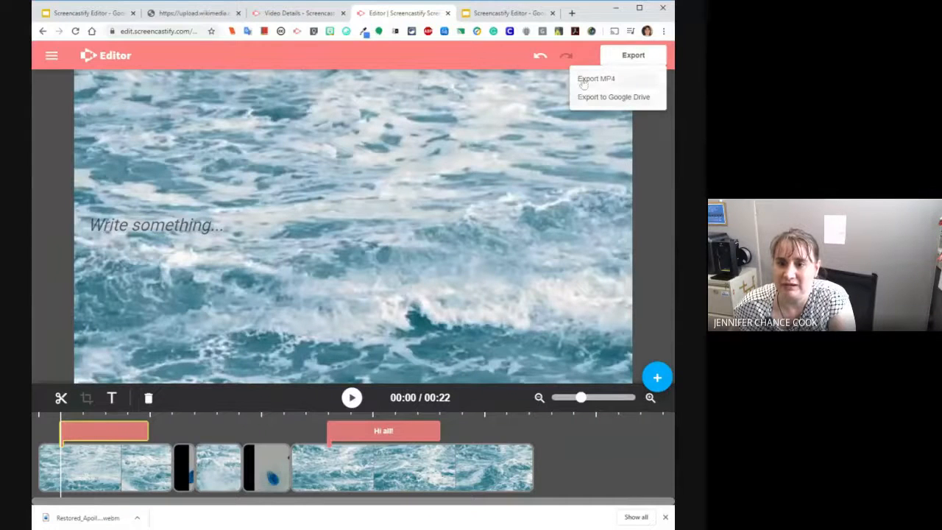
left_click(583, 84)
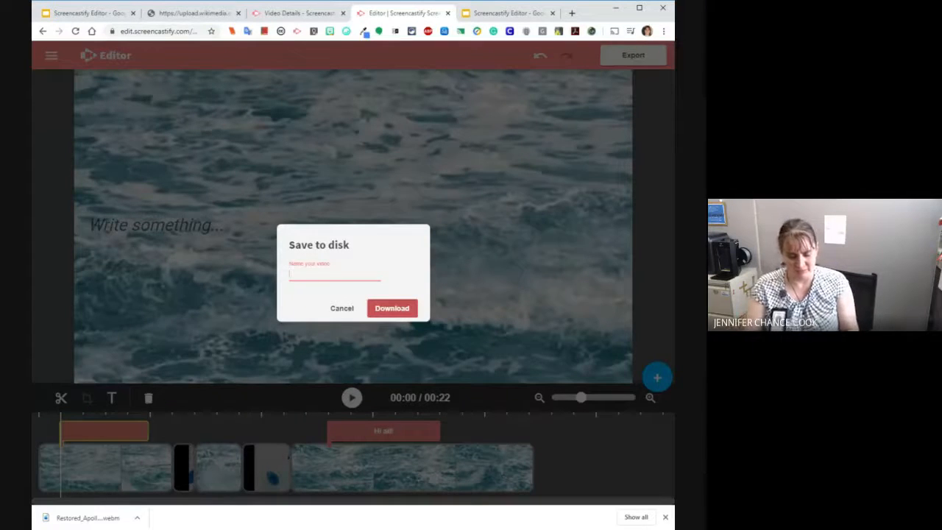
Step: Name the exported video PD Example, download it to disk, and dismiss the completion dialog
type("PD E")
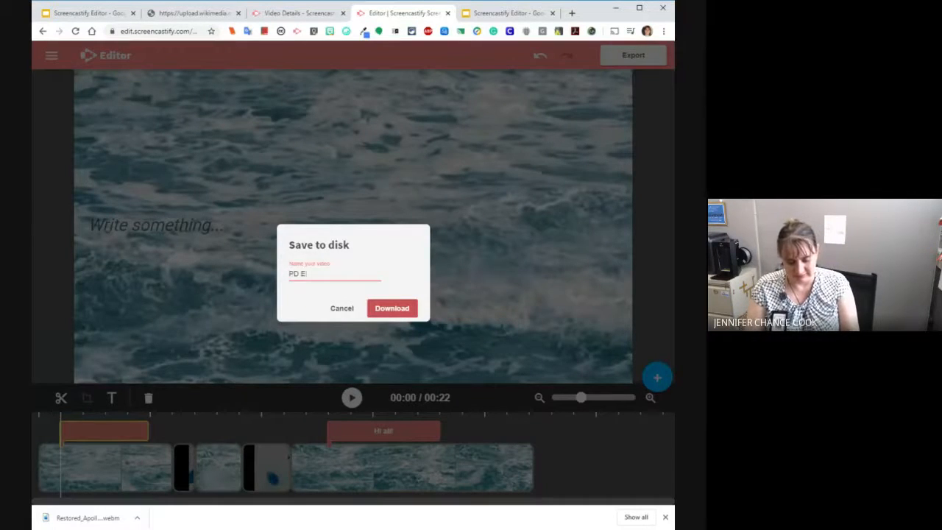
type("Xample")
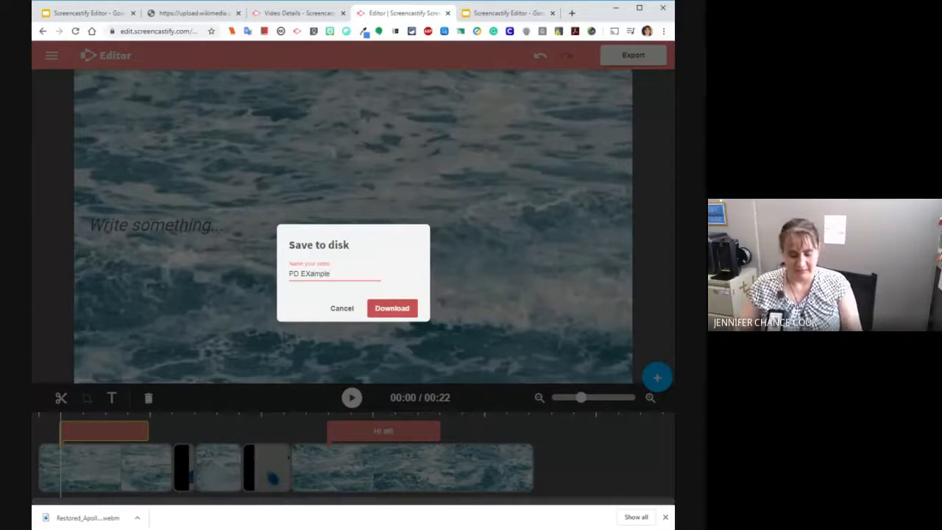
key("Left")
key("BackSpace")
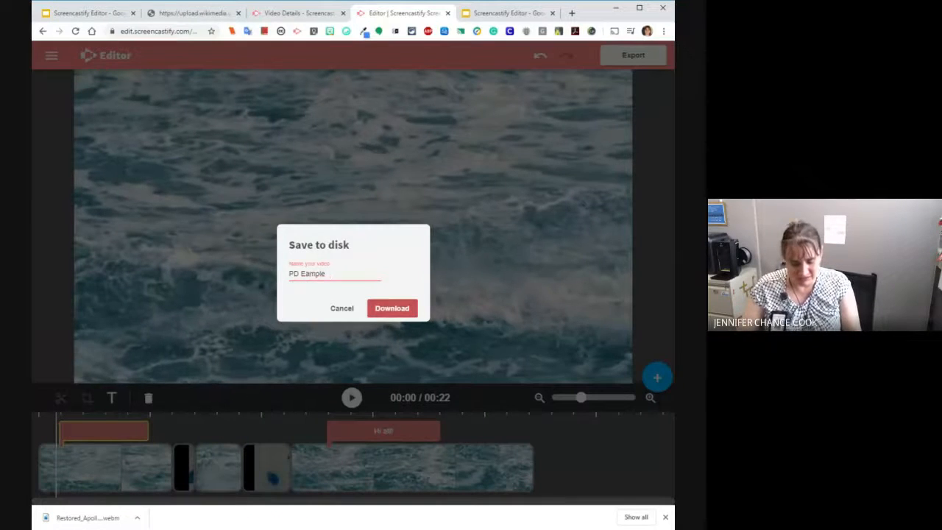
type("x")
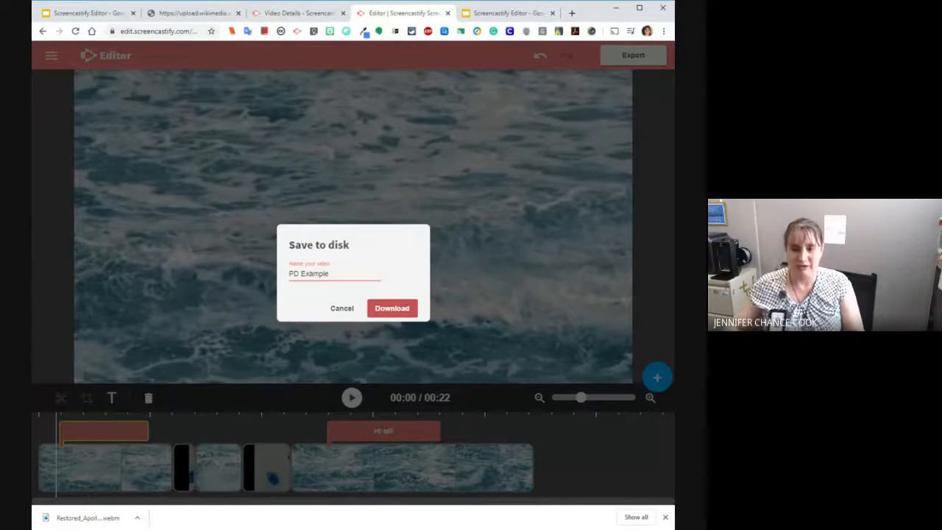
left_click(393, 311)
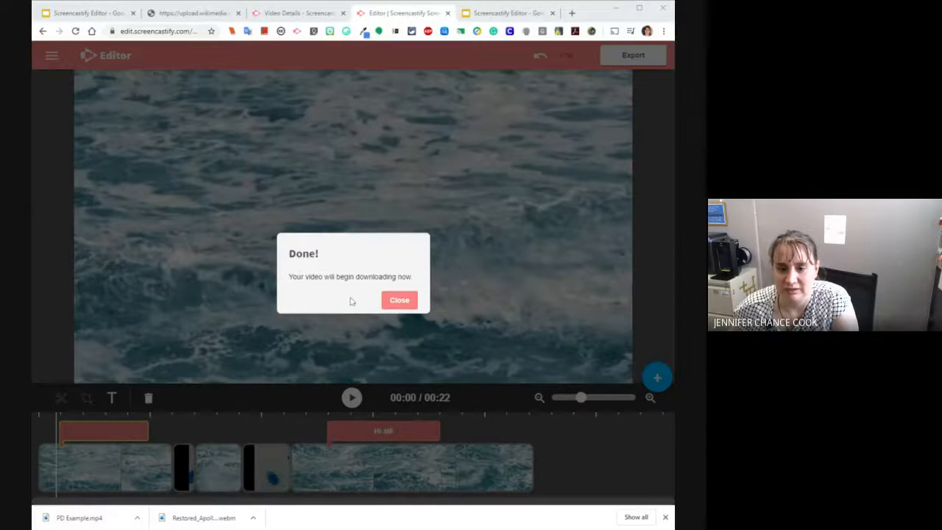
left_click(398, 300)
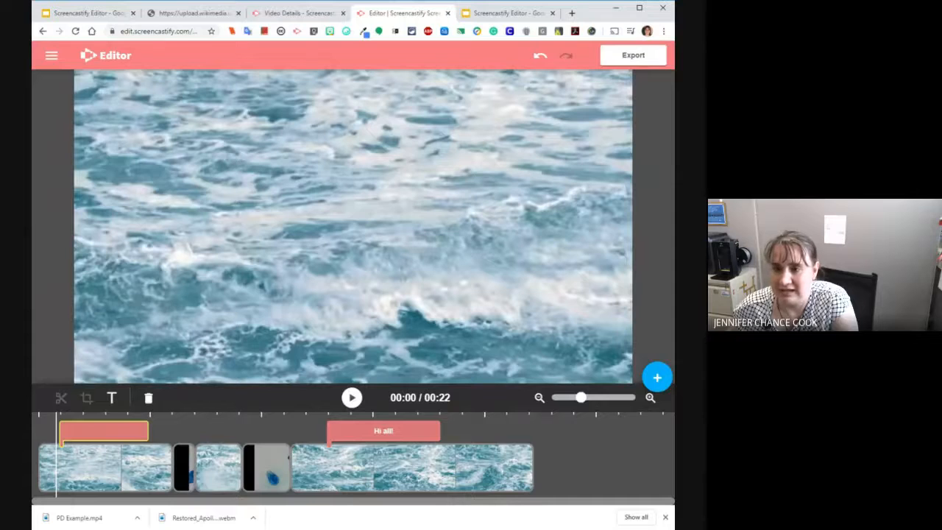
Step: Show the export destinations for the video again and close the list without choosing one
left_click(633, 55)
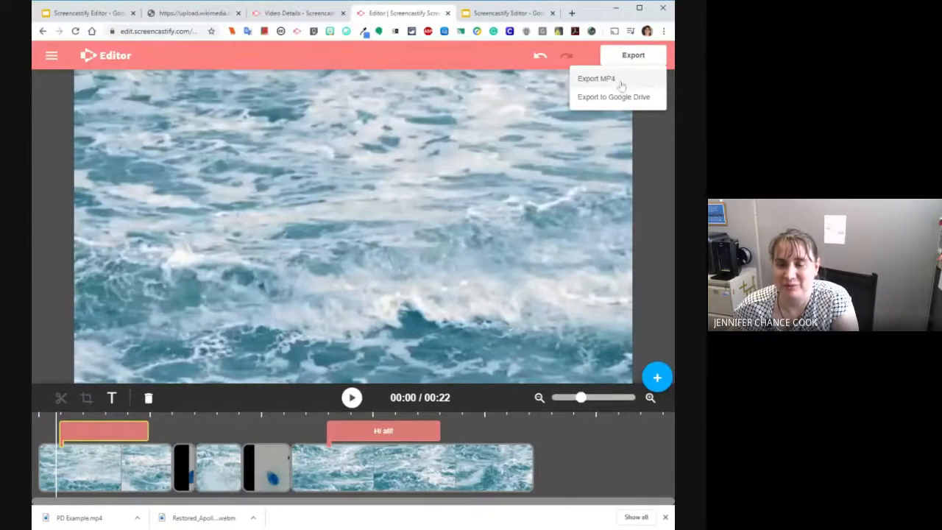
left_click(645, 136)
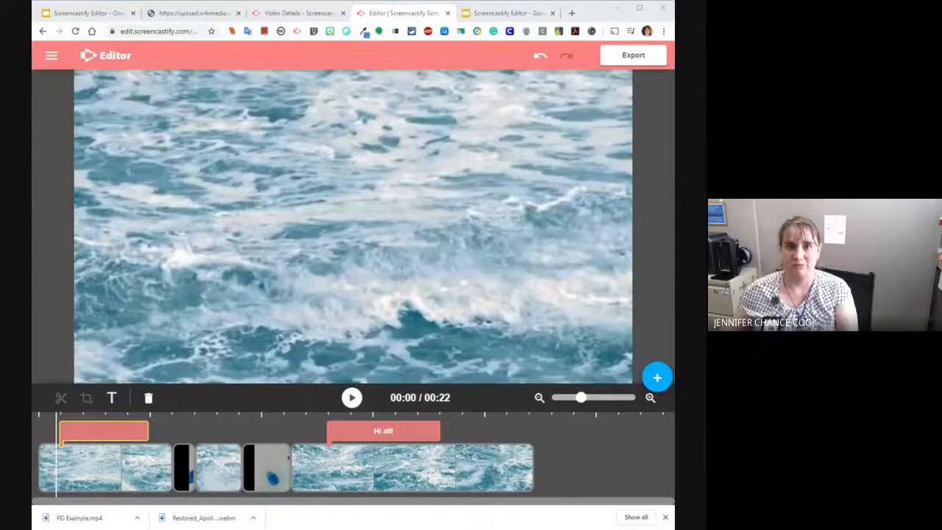